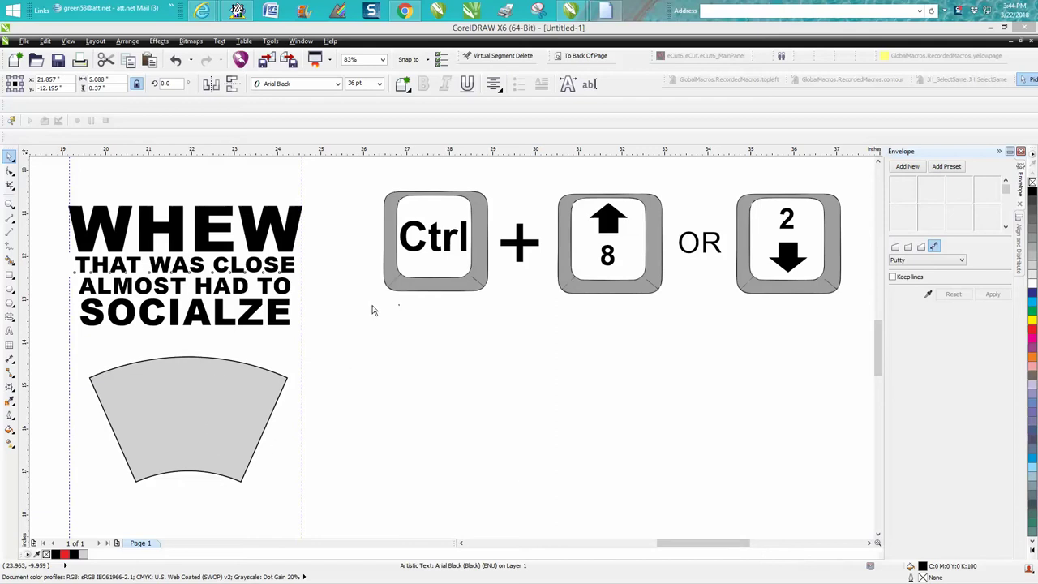
Step: Zoom in on the artwork and set the THAT WAS CLOSE line's font size to 40 pt
{"action": "left_click", "coordinate": [9, 206]}
{"action": "left_click", "coordinate": [25, 211]}
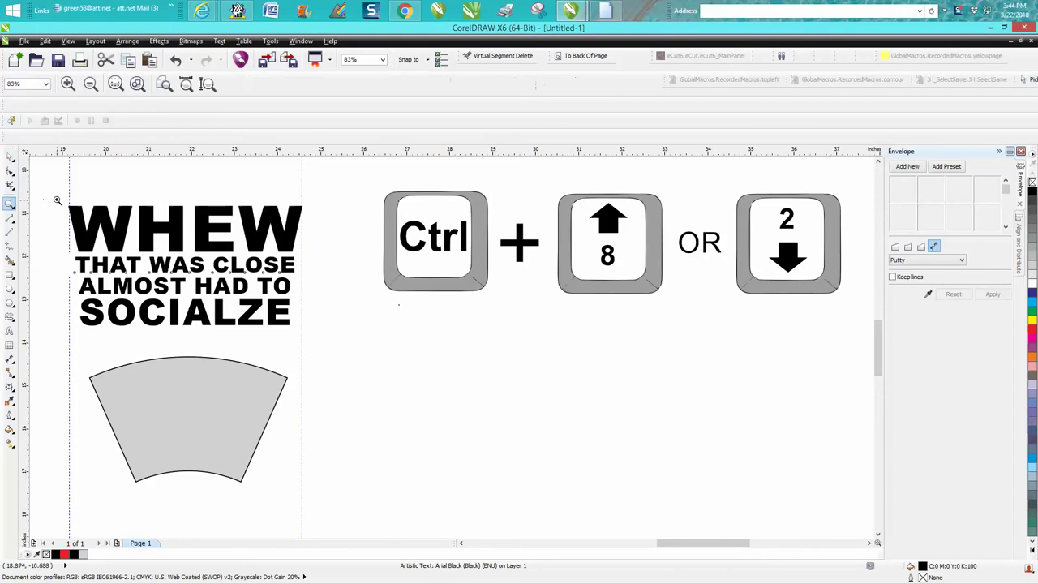
{"action": "left_click_drag", "start_coordinate": [57, 196], "coordinate": [861, 311]}
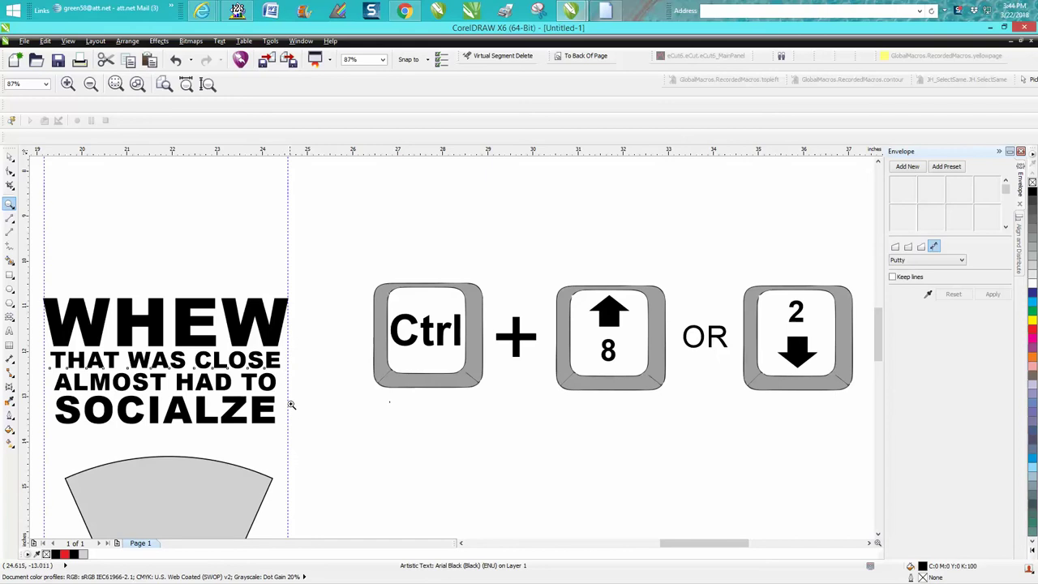
{"action": "left_click", "coordinate": [10, 158]}
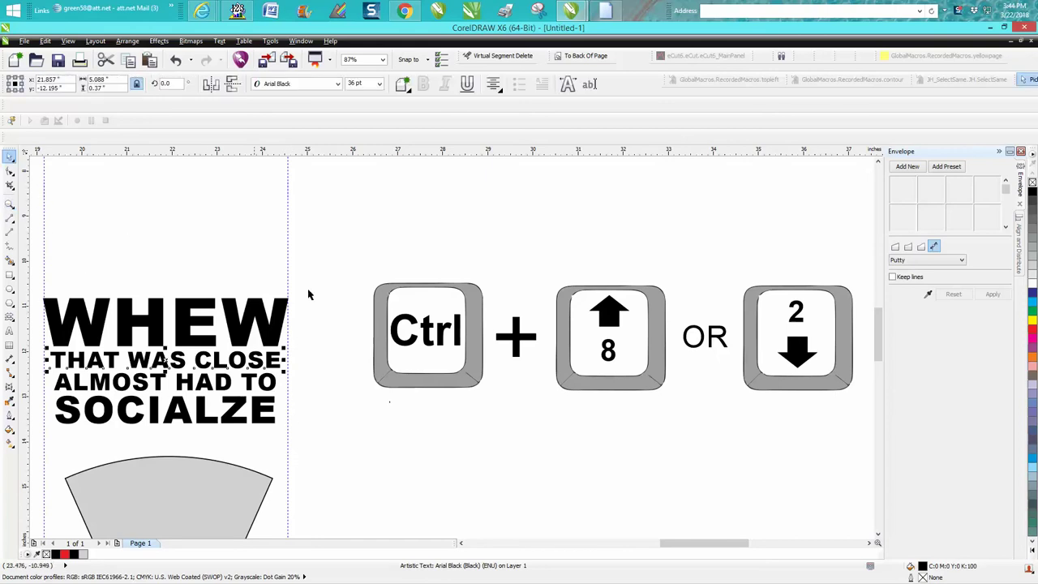
{"action": "left_click", "coordinate": [363, 83]}
{"action": "type", "text": "40"}
{"action": "key", "text": "Return"}
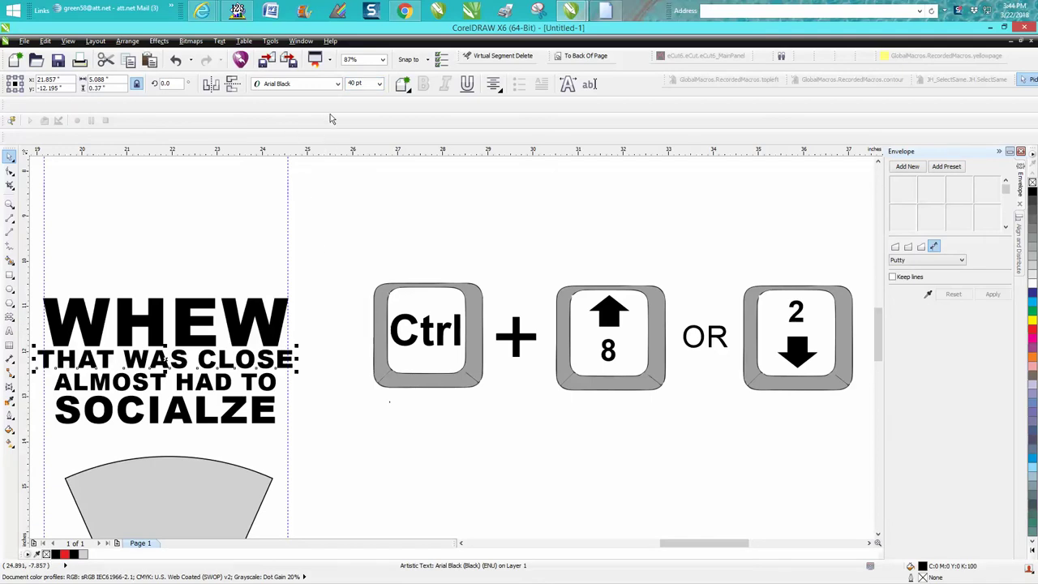
Step: Move the five Ctrl + 8 OR 2 key graphics to sit directly above WHEW
{"action": "scroll", "coordinate": [354, 166], "scroll_direction": "down", "scroll_amount": 2}
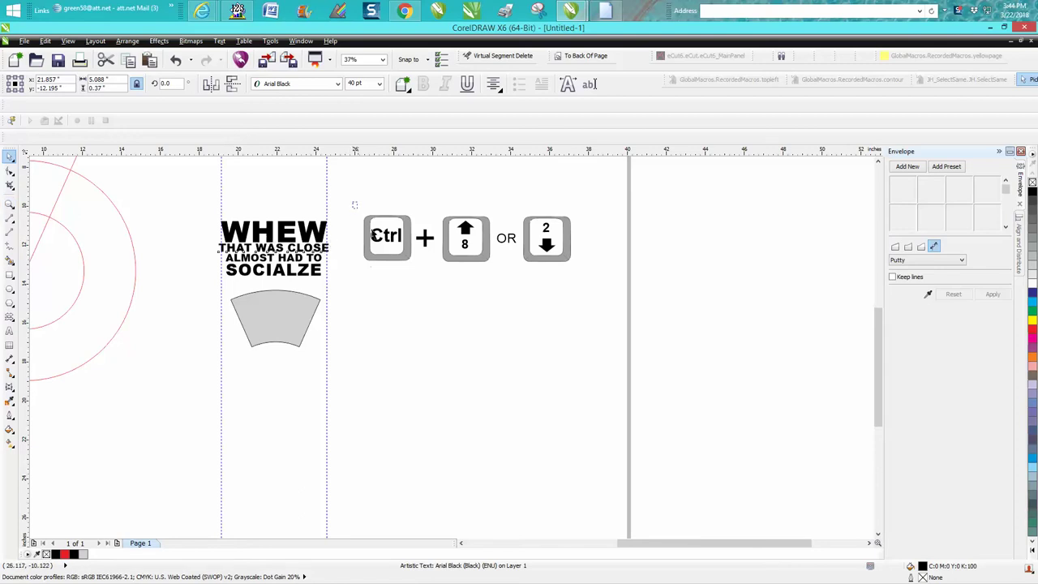
{"action": "left_click_drag", "start_coordinate": [354, 202], "coordinate": [598, 279]}
{"action": "left_click_drag", "start_coordinate": [465, 243], "coordinate": [275, 199]}
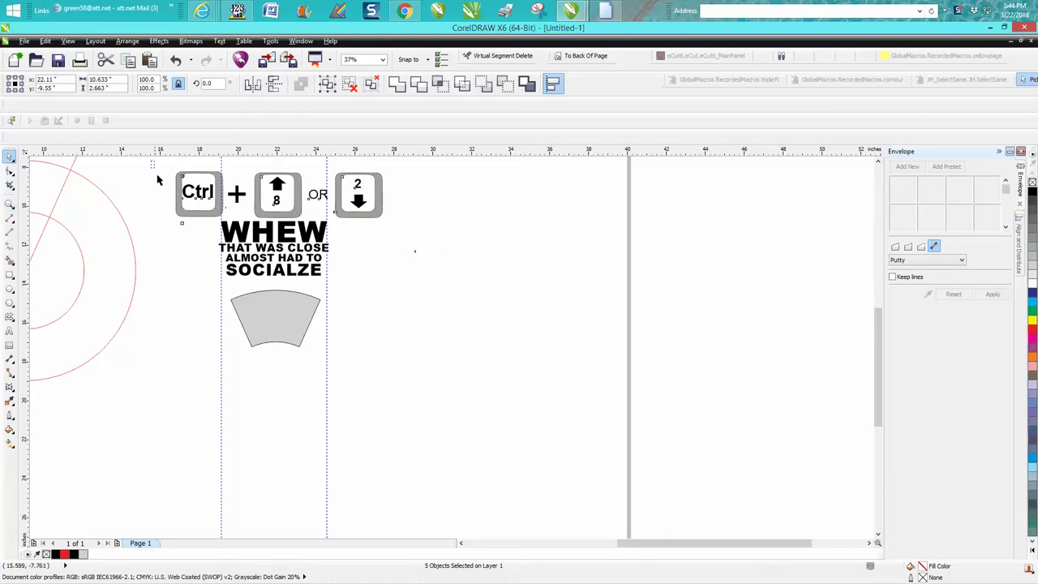
{"action": "key", "text": "Escape"}
{"action": "left_click", "coordinate": [10, 204]}
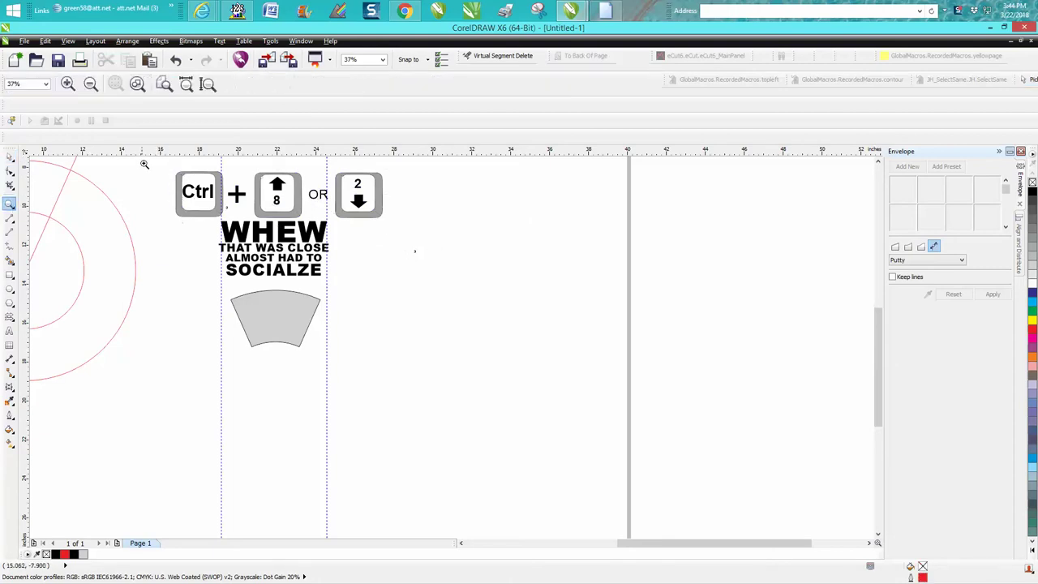
{"action": "left_click_drag", "start_coordinate": [144, 162], "coordinate": [521, 394]}
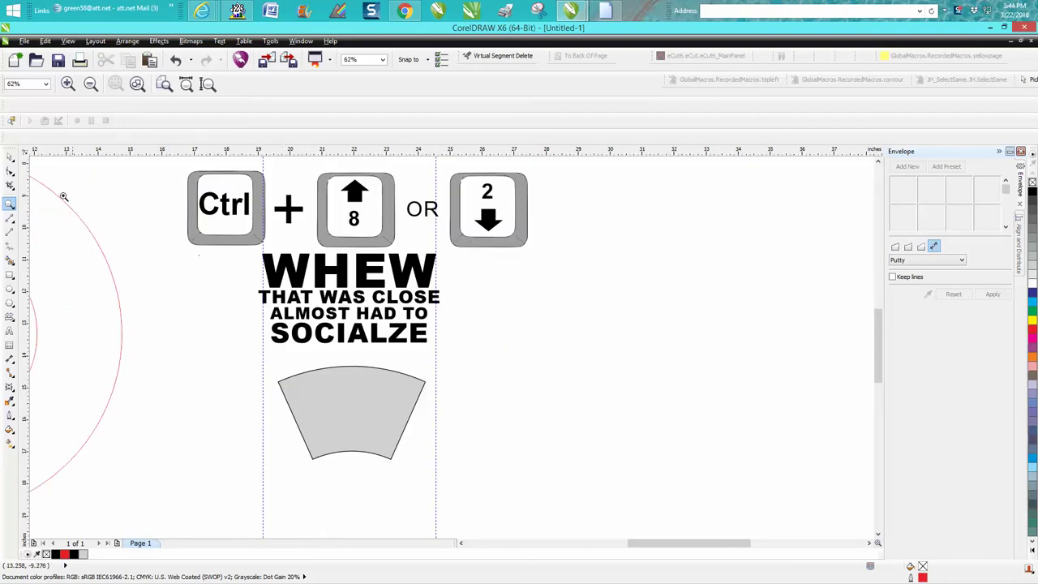
{"action": "left_click", "coordinate": [10, 156]}
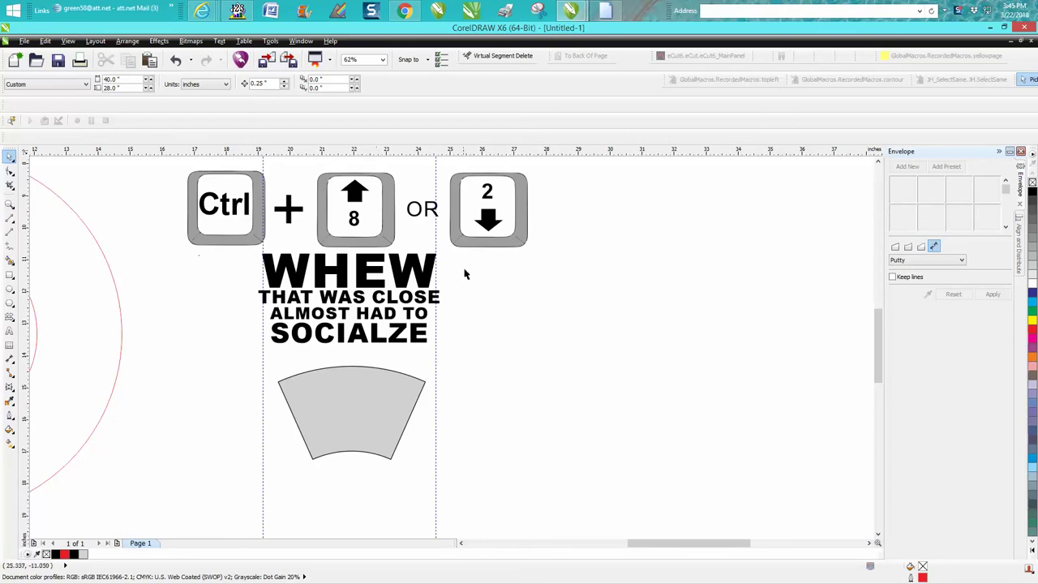
Step: Shrink THAT WAS CLOSE by two points to 38 pt using Ctrl+2
{"action": "left_click", "coordinate": [421, 300]}
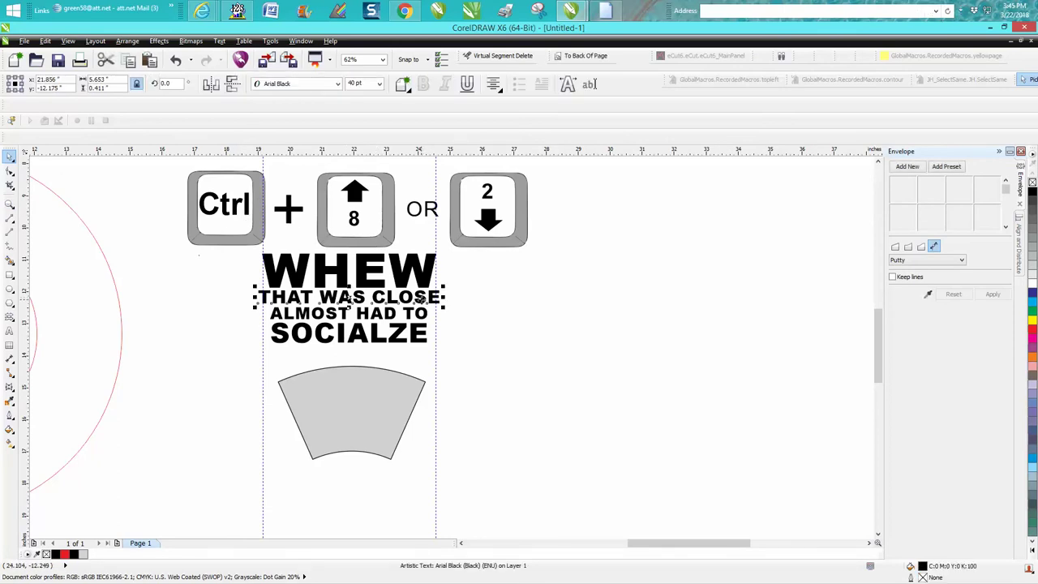
{"action": "key", "text": "ctrl+KP_2"}
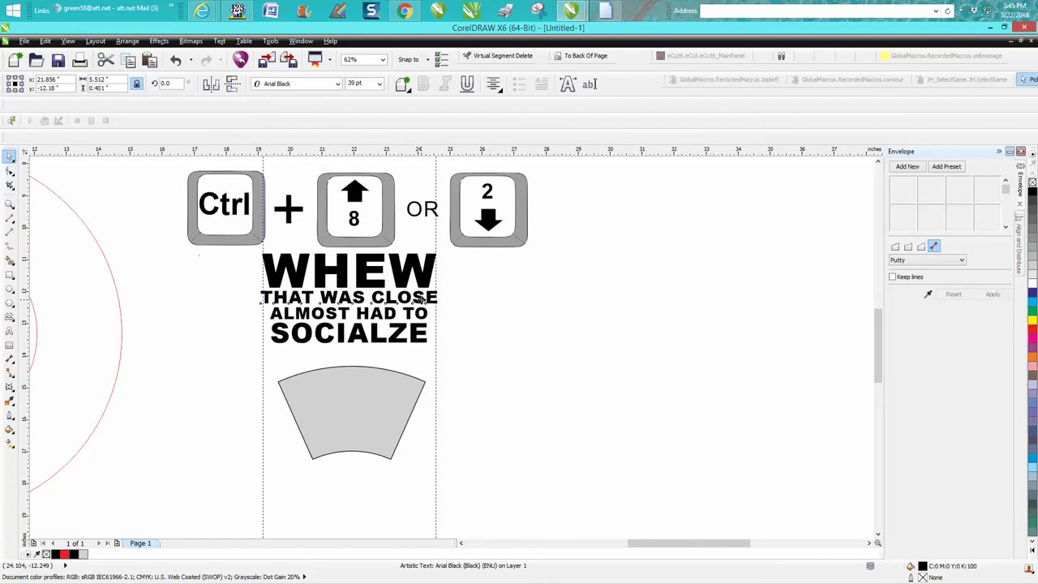
{"action": "key", "text": "ctrl+KP_2"}
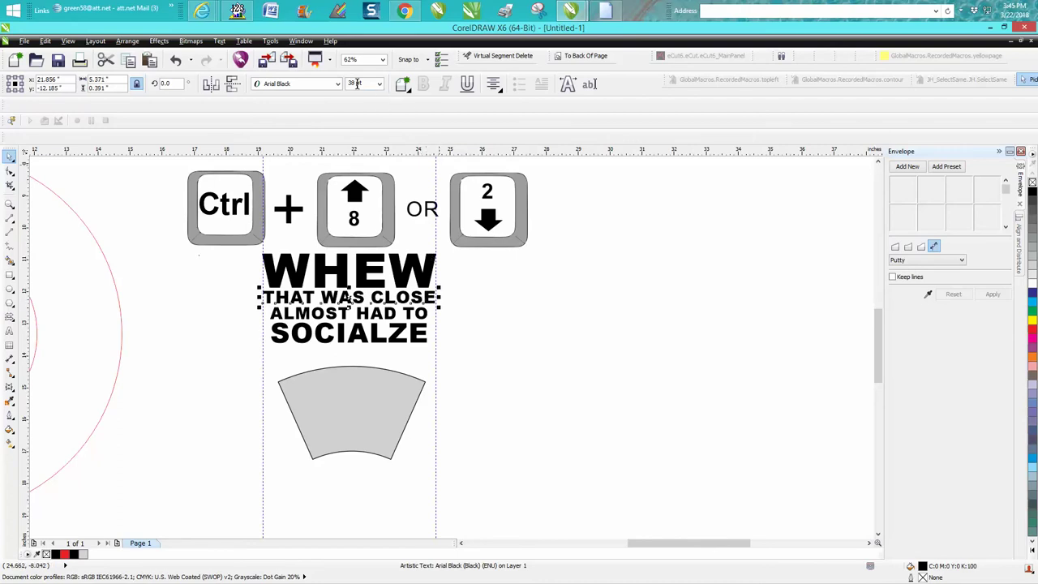
Step: Set ALMOST HAD TO to 38 pt, then step it up to 41 pt with Ctrl+8
{"action": "left_click", "coordinate": [409, 321]}
{"action": "left_click", "coordinate": [364, 84]}
{"action": "type", "text": "38"}
{"action": "key", "text": "Return"}
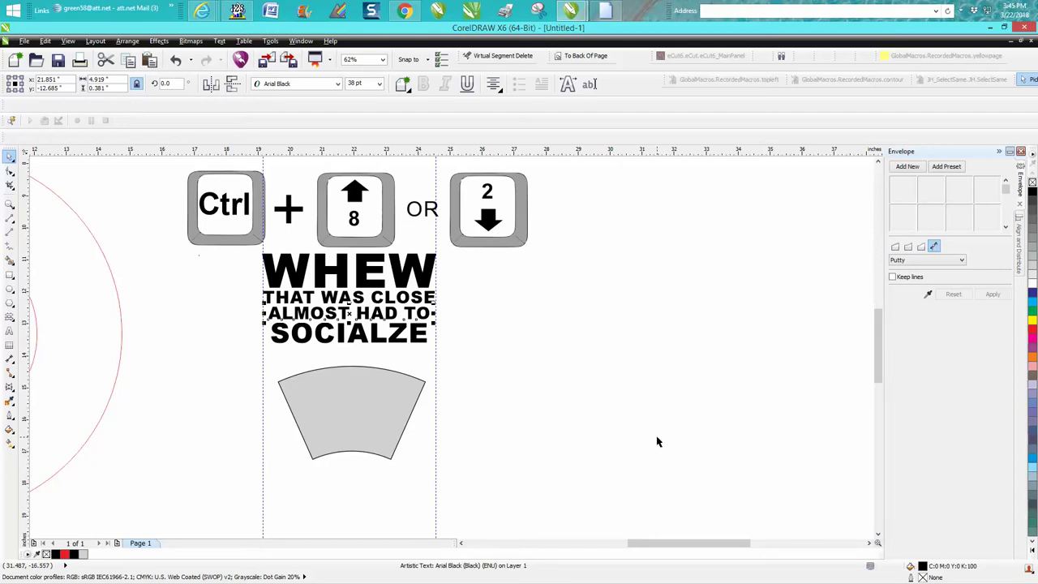
{"action": "key", "text": "ctrl+KP_8"}
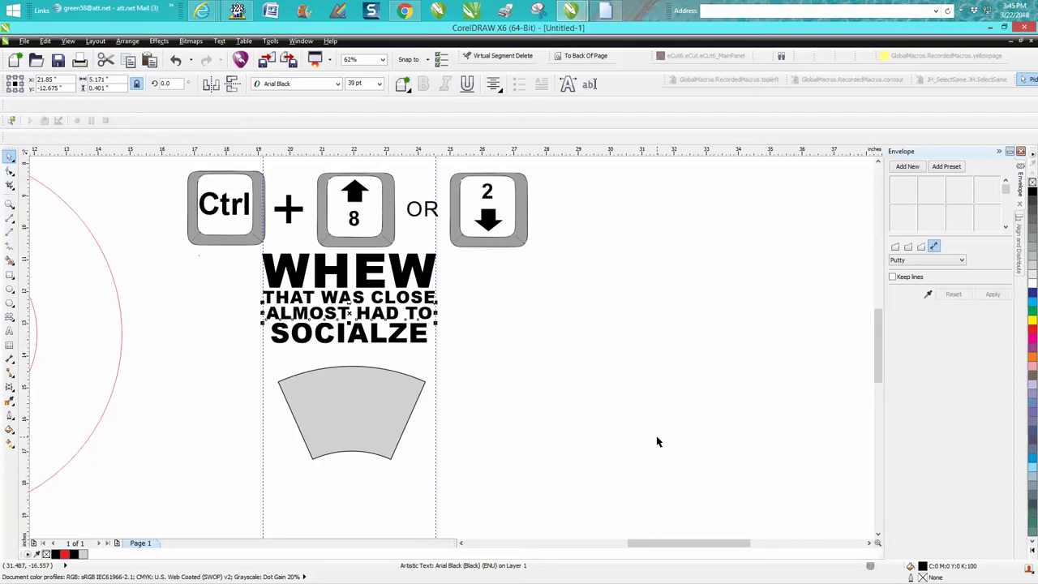
{"action": "key", "text": "ctrl+KP_8"}
{"action": "key", "text": "ctrl+KP_8"}
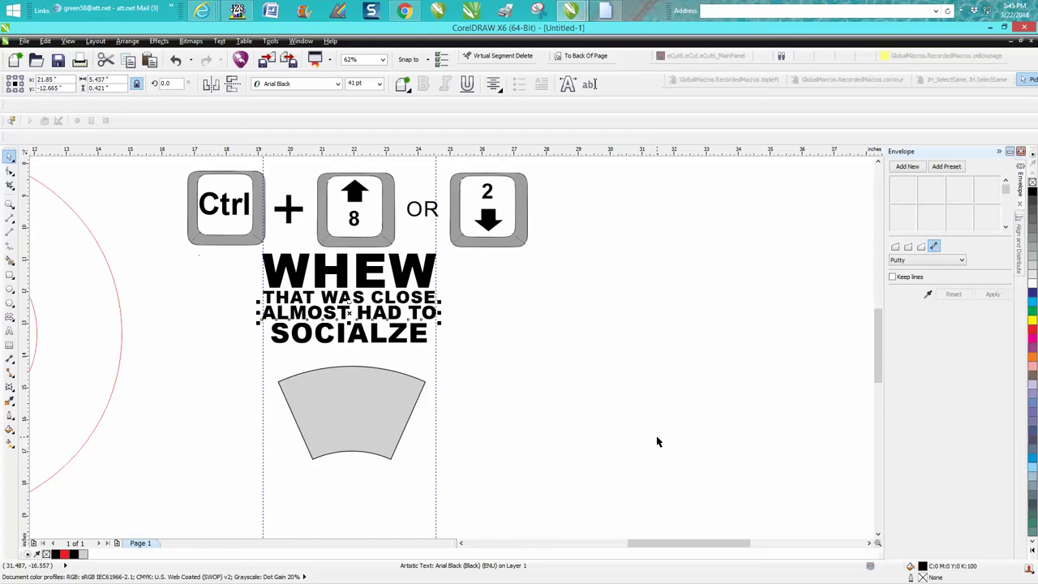
{"action": "left_click", "coordinate": [410, 340]}
{"action": "left_click", "coordinate": [343, 86]}
Step: Set SOCIALZE to 60 pt after a mistyped entry, then step it to 68 pt
{"action": "type", "text": "6"}
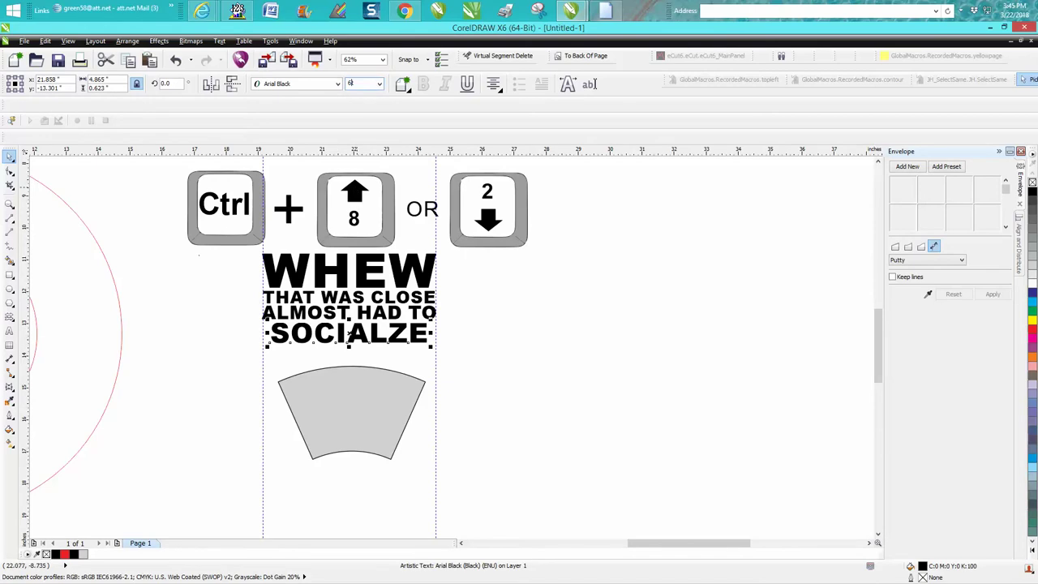
{"action": "type", "text": "0t"}
{"action": "key", "text": "Return"}
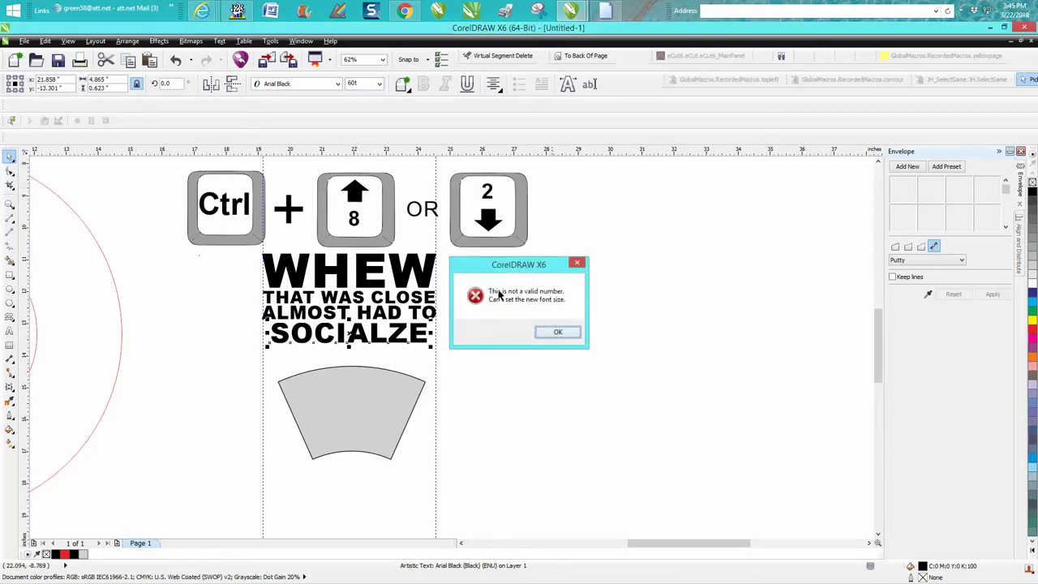
{"action": "left_click", "coordinate": [555, 332]}
{"action": "key", "text": "Return"}
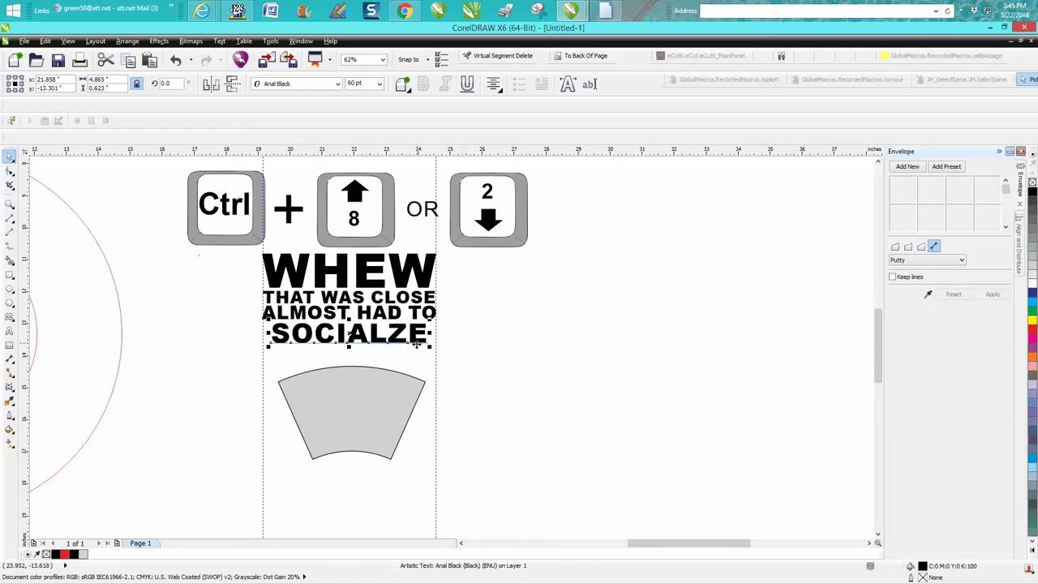
{"action": "key", "text": "ctrl+KP_8"}
{"action": "key", "text": "ctrl+KP_8"}
{"action": "key", "text": "ctrl+KP_8"}
{"action": "key", "text": "ctrl+KP_8"}
{"action": "key", "text": "ctrl+KP_8"}
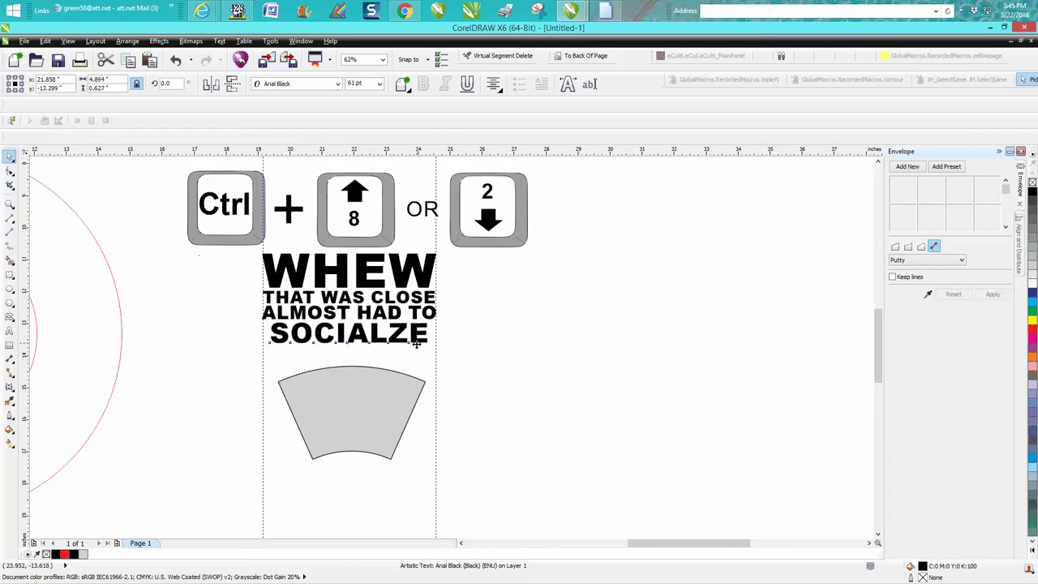
{"action": "key", "text": "ctrl+KP_8"}
{"action": "key", "text": "ctrl+KP_8"}
{"action": "key", "text": "ctrl+KP_8"}
{"action": "key", "text": "ctrl+KP_8"}
{"action": "key", "text": "ctrl+KP_8"}
{"action": "key", "text": "ctrl+KP_8"}
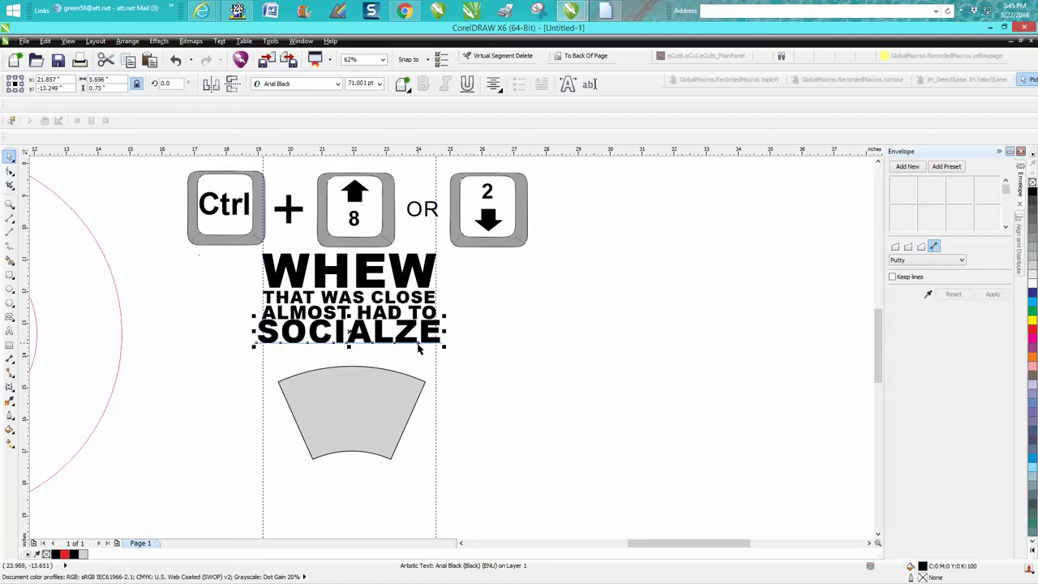
{"action": "key", "text": "ctrl+KP_2"}
{"action": "key", "text": "ctrl+KP_2"}
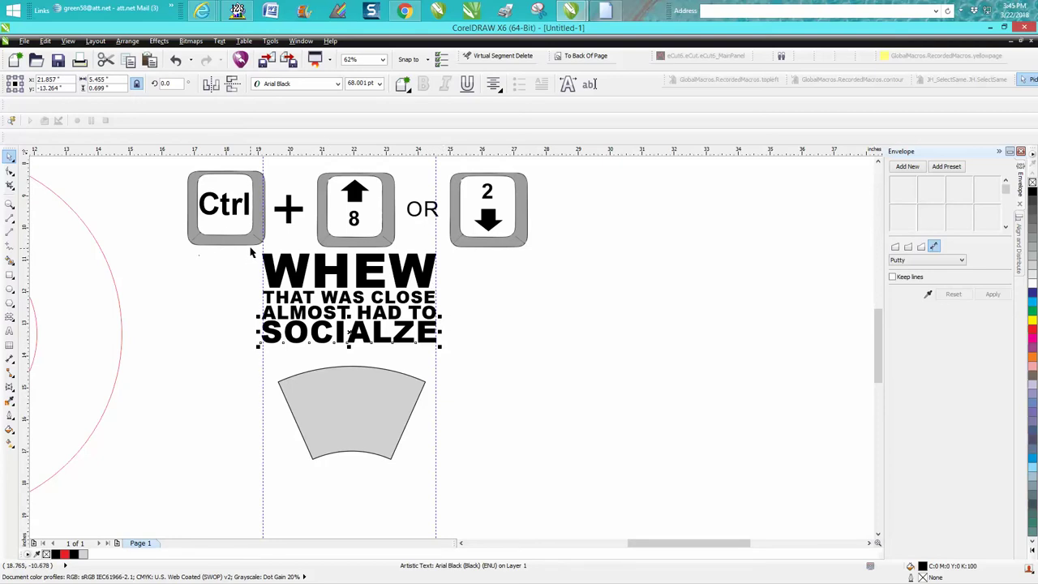
{"action": "left_click_drag", "start_coordinate": [250, 247], "coordinate": [463, 365]}
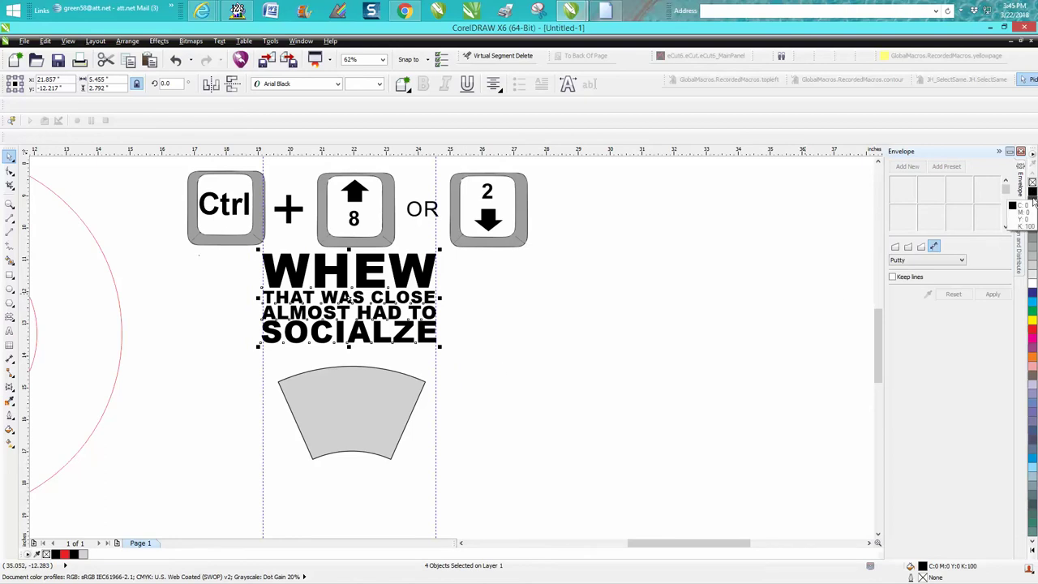
Step: Distribute the four text lines evenly vertically, reselect them, and restore the Envelope docker
{"action": "left_click", "coordinate": [1019, 237]}
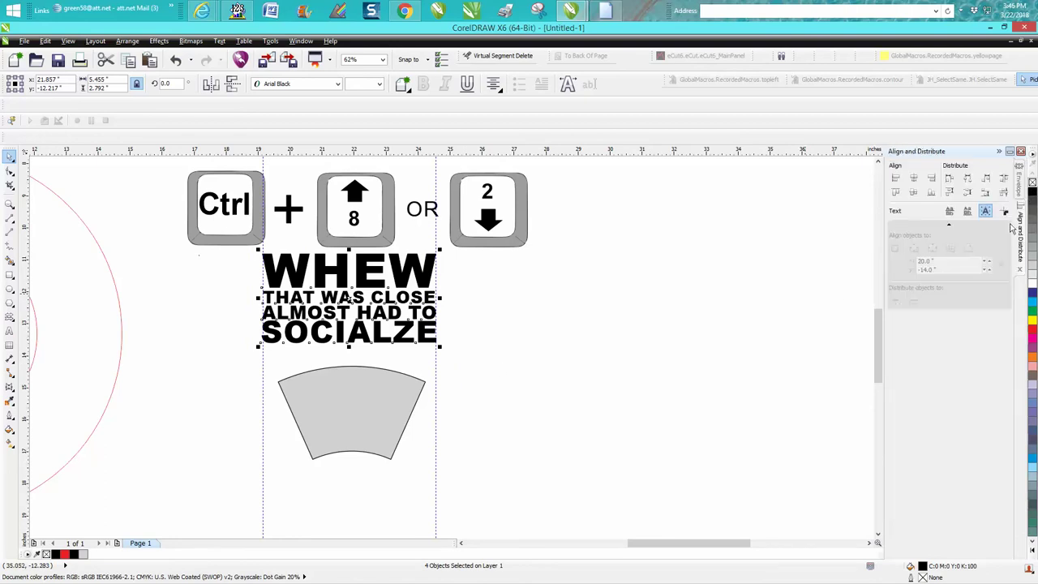
{"action": "left_click", "coordinate": [1005, 197]}
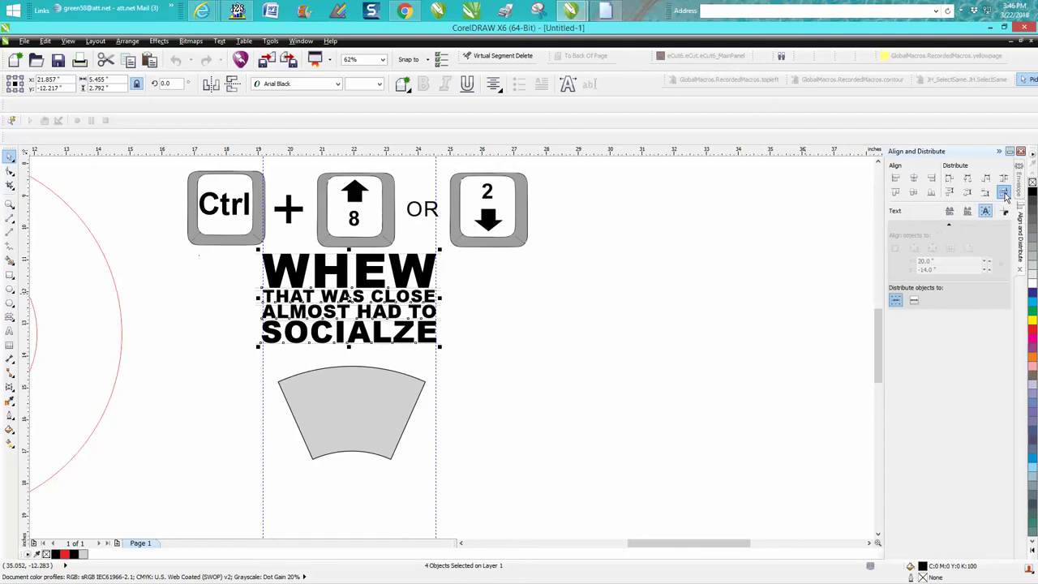
{"action": "key", "text": "Escape"}
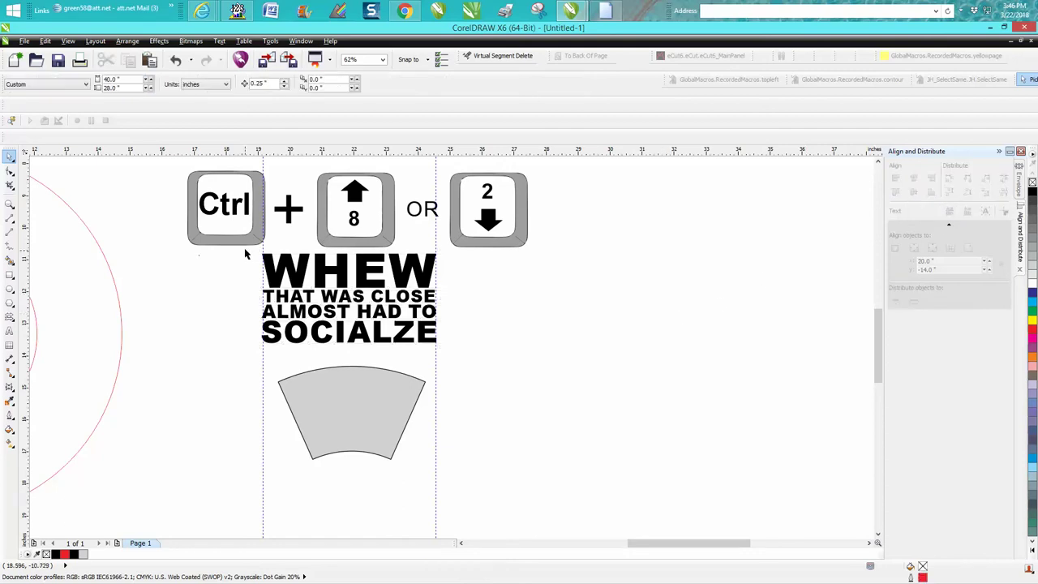
{"action": "left_click_drag", "start_coordinate": [245, 254], "coordinate": [466, 361]}
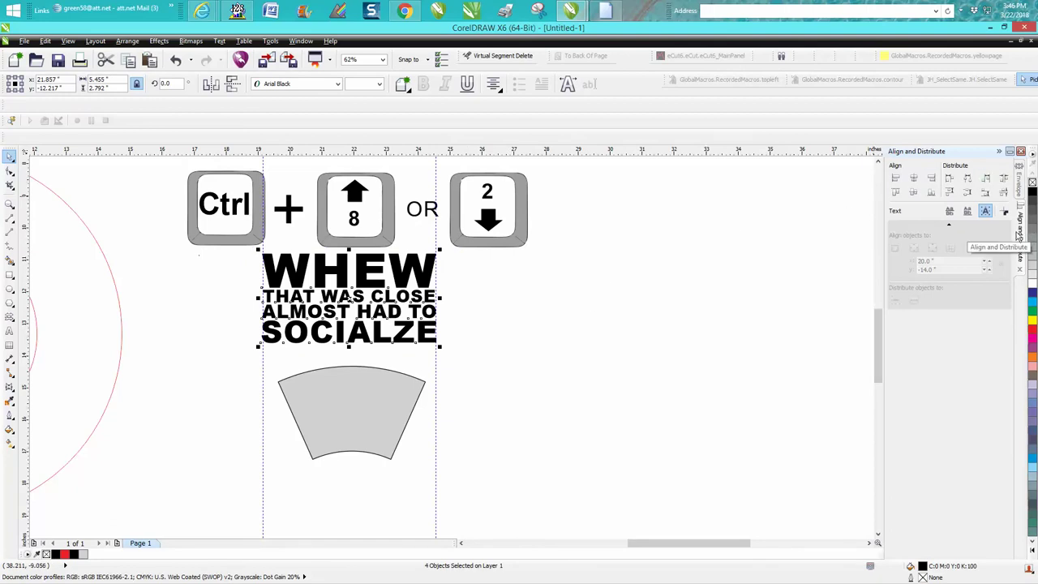
{"action": "left_click", "coordinate": [1019, 188]}
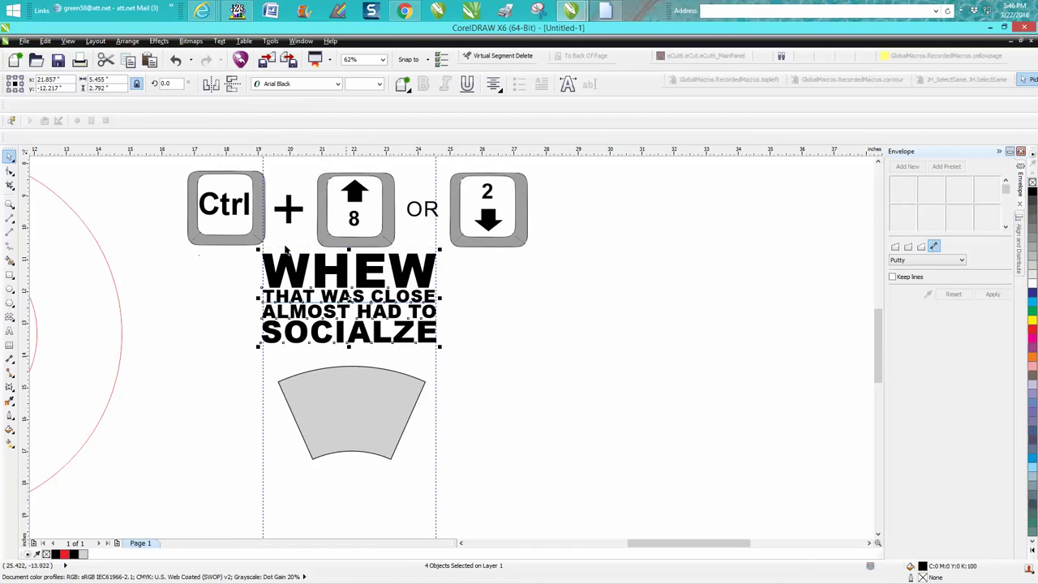
{"action": "left_click", "coordinate": [128, 40]}
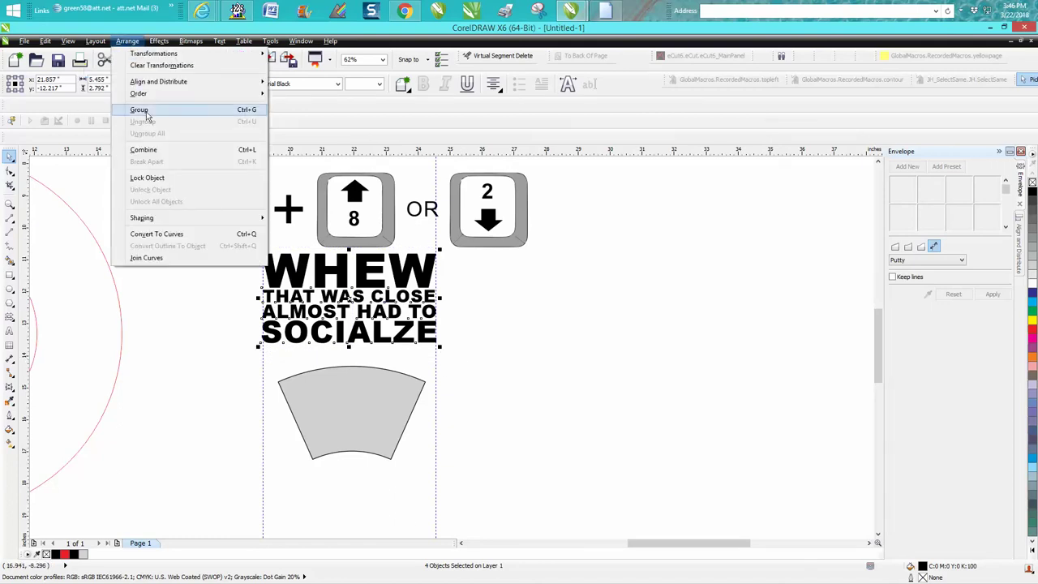
Step: Group the four lines, apply an envelope created from the grey arc, then undo it
{"action": "left_click", "coordinate": [144, 111]}
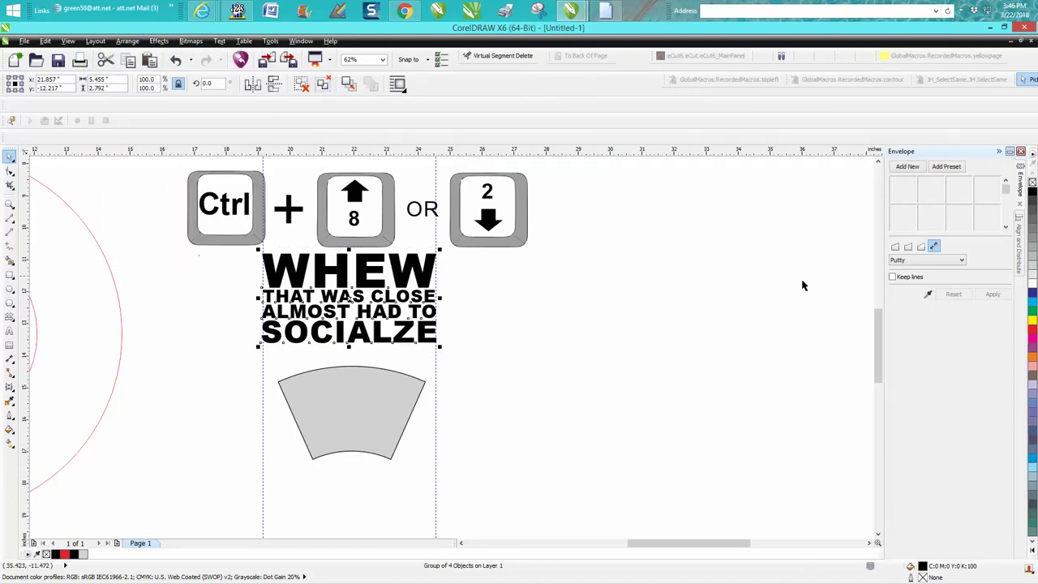
{"action": "left_click", "coordinate": [928, 295]}
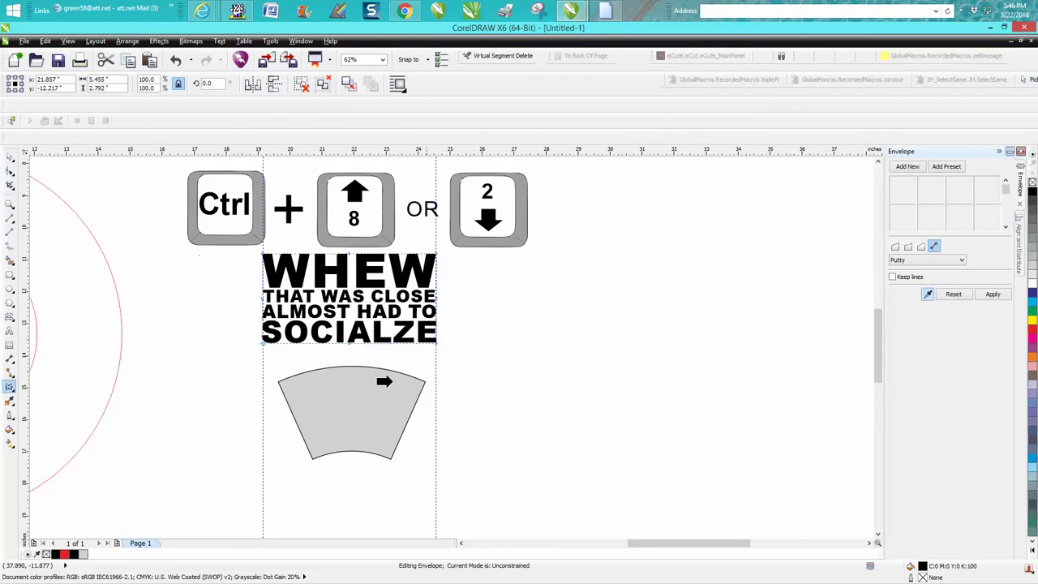
{"action": "left_click", "coordinate": [333, 403]}
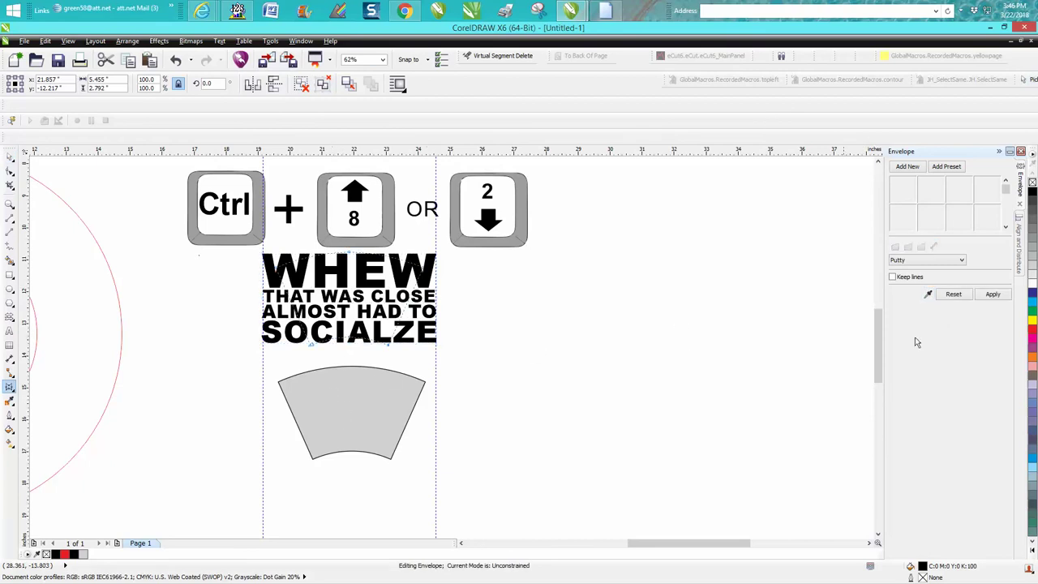
{"action": "left_click", "coordinate": [984, 293]}
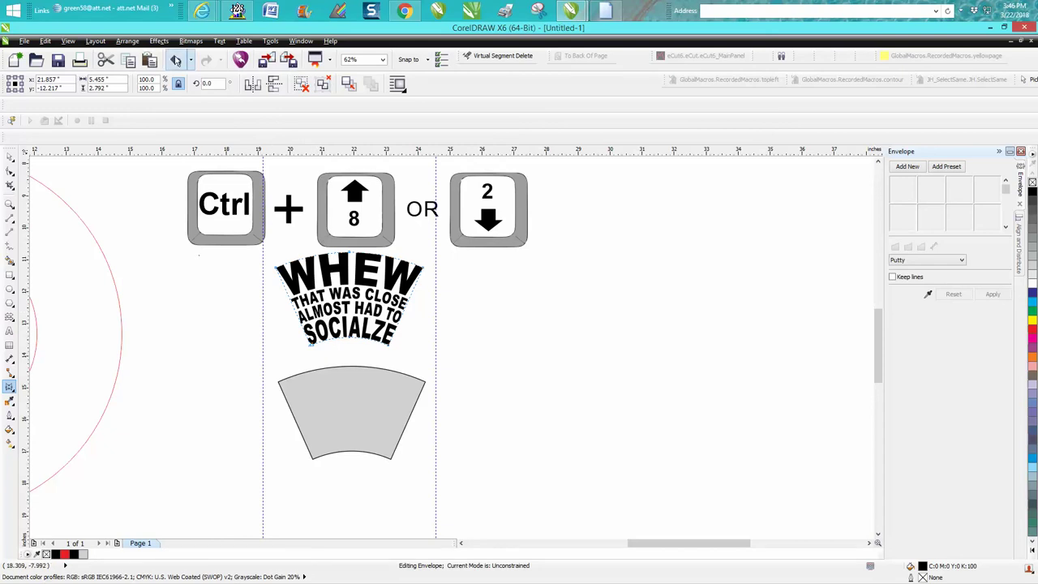
{"action": "left_click", "coordinate": [176, 62]}
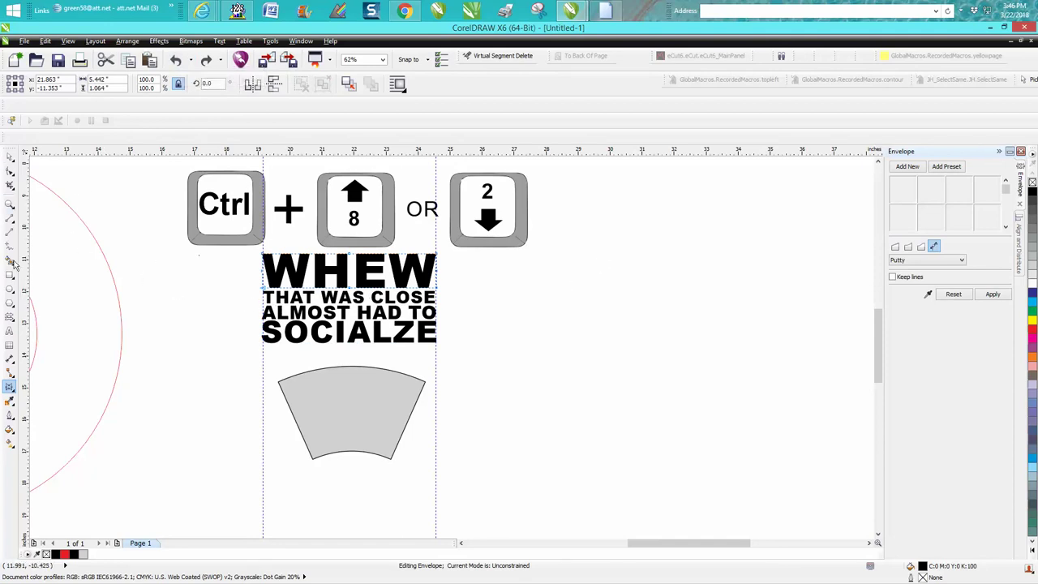
{"action": "left_click", "coordinate": [10, 329]}
Step: Add an artistic text object reading 'text' at right and enlarge it to about 122 pt
{"action": "left_click", "coordinate": [631, 352]}
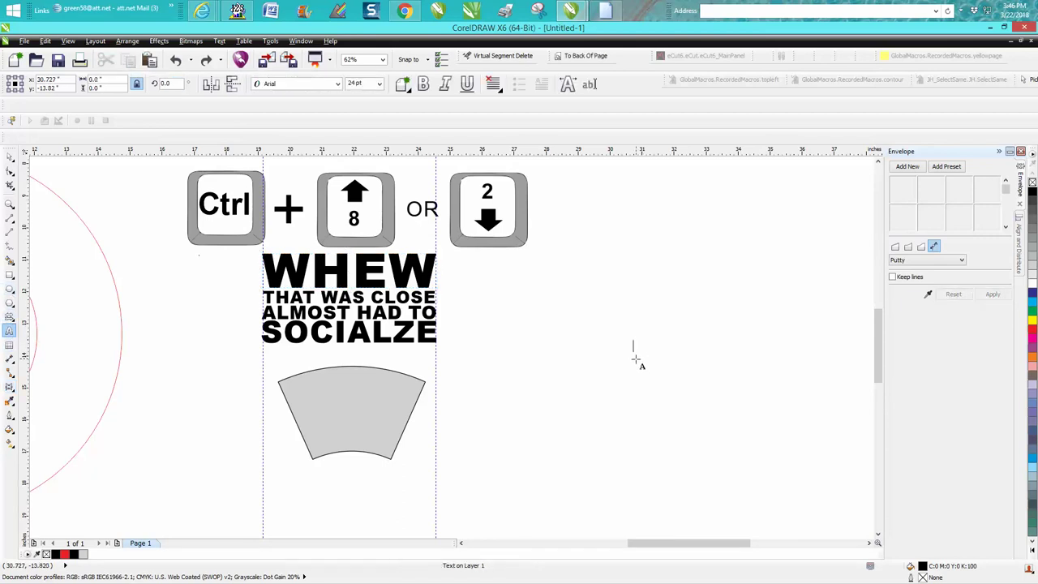
{"action": "type", "text": "te"}
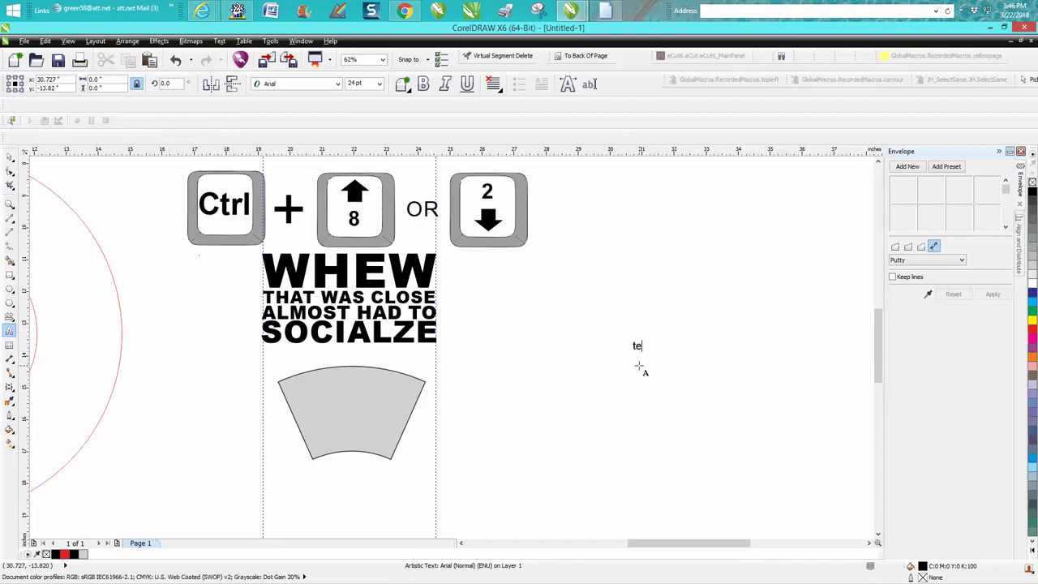
{"action": "type", "text": "xt"}
{"action": "left_click_drag", "start_coordinate": [657, 362], "coordinate": [724, 389]}
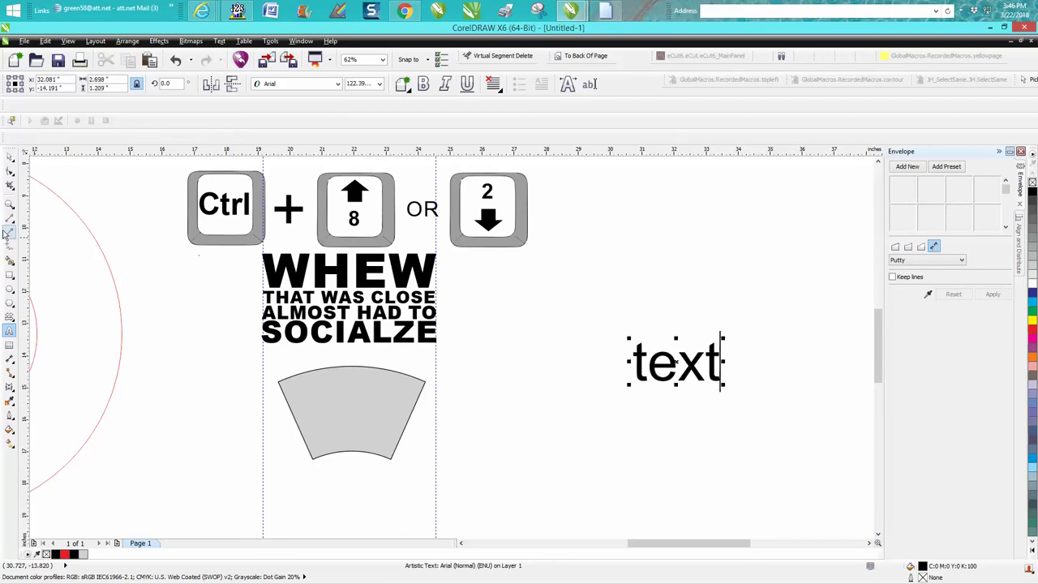
{"action": "left_click", "coordinate": [10, 204]}
{"action": "left_click_drag", "start_coordinate": [592, 317], "coordinate": [737, 408]}
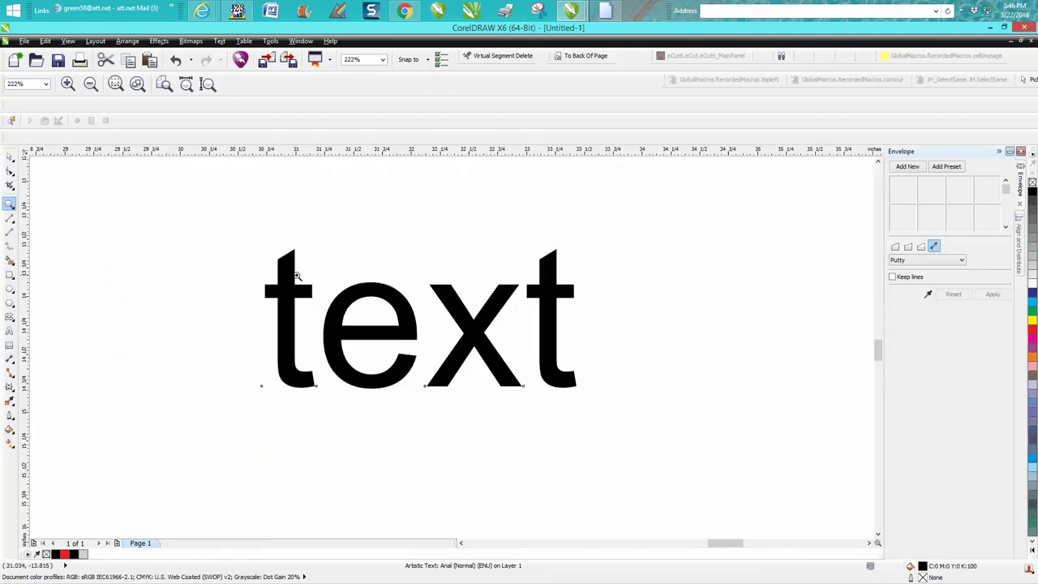
{"action": "left_click", "coordinate": [9, 156]}
{"action": "left_click", "coordinate": [296, 265]}
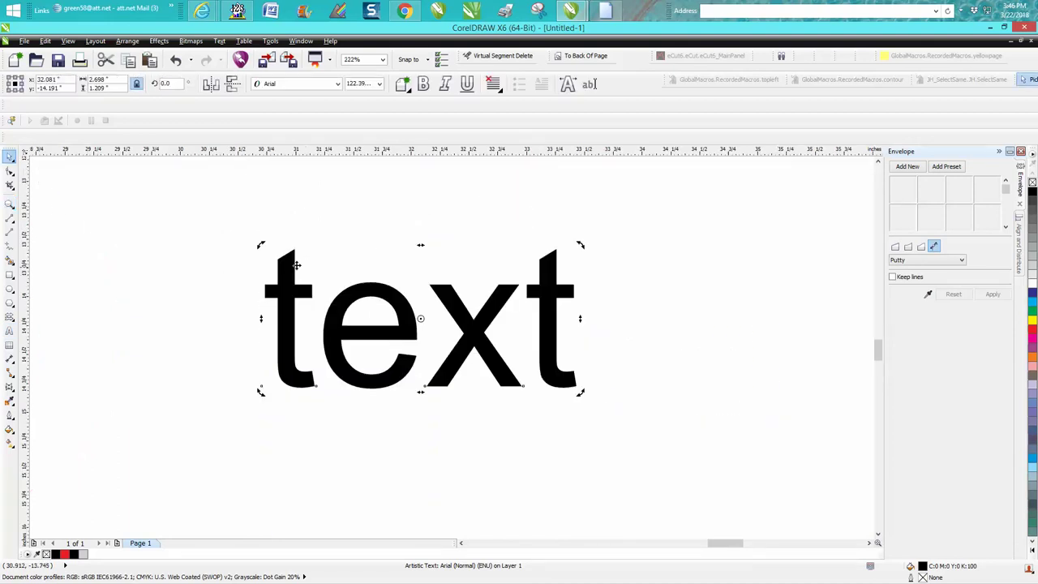
{"action": "left_click", "coordinate": [366, 83]}
{"action": "type", "text": "100t"}
{"action": "key", "text": "Return"}
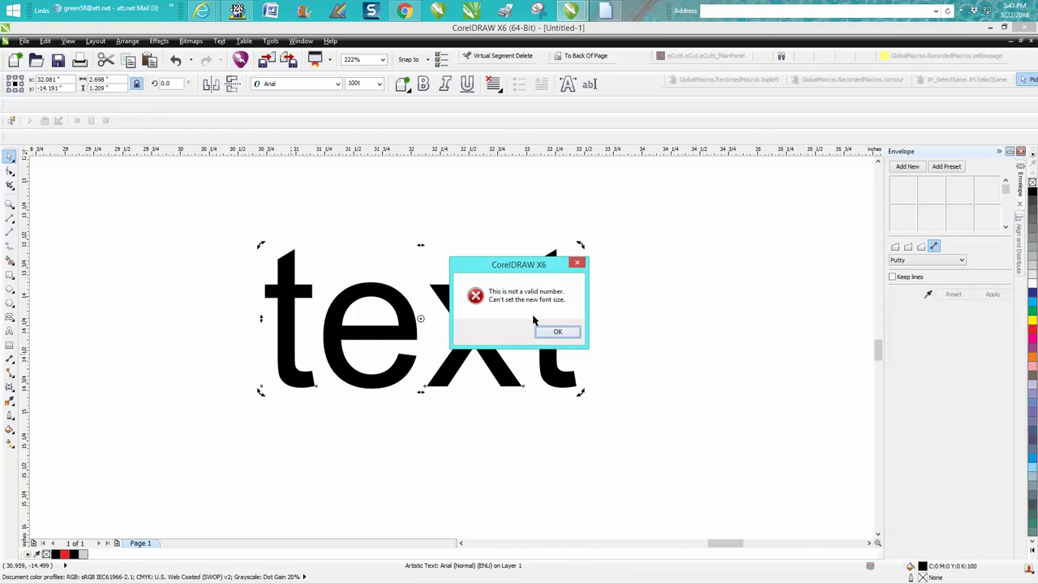
{"action": "left_click", "coordinate": [557, 331]}
{"action": "double_click", "coordinate": [351, 84]}
{"action": "type", "text": "1"}
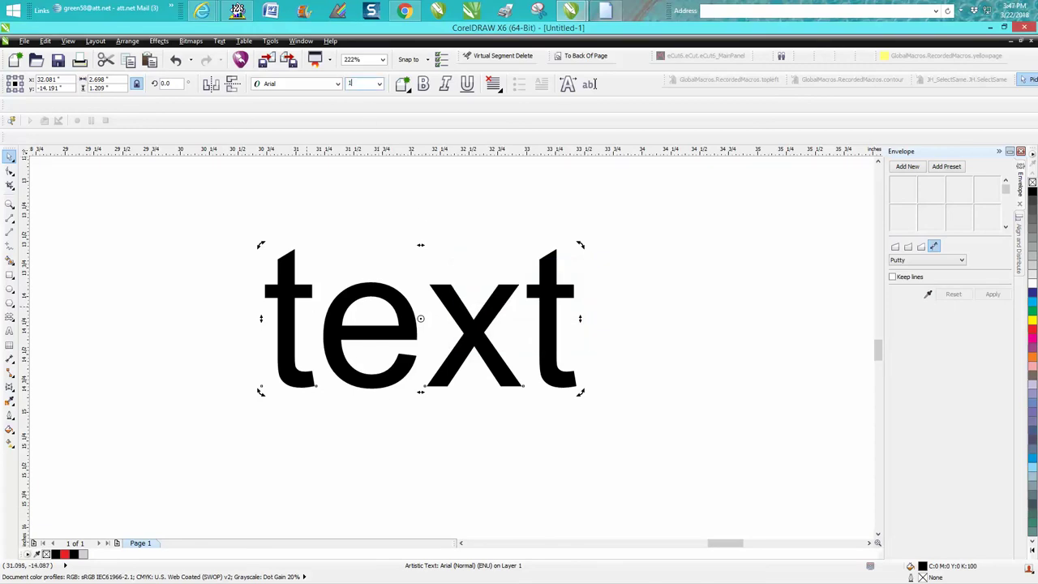
{"action": "type", "text": "00"}
Step: Apply 100 pt to the word text, stepping between 98 and 105 pt before returning to 100 pt
{"action": "key", "text": "Return"}
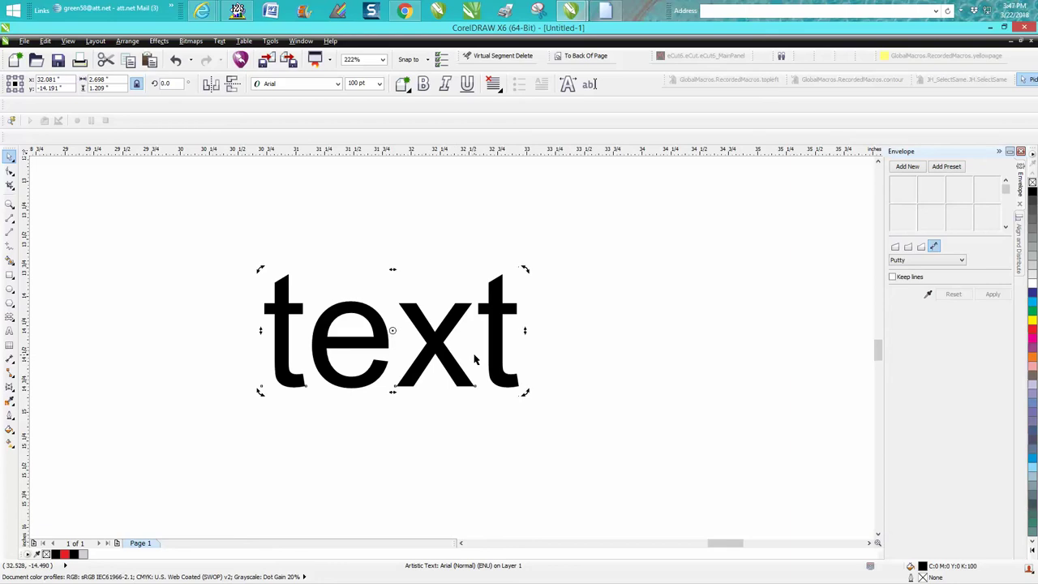
{"action": "key", "text": "ctrl+KP_8"}
{"action": "key", "text": "ctrl+KP_8"}
{"action": "key", "text": "ctrl+KP_8"}
{"action": "key", "text": "ctrl+KP_8"}
{"action": "key", "text": "ctrl+KP_8"}
{"action": "key", "text": "ctrl+KP_8"}
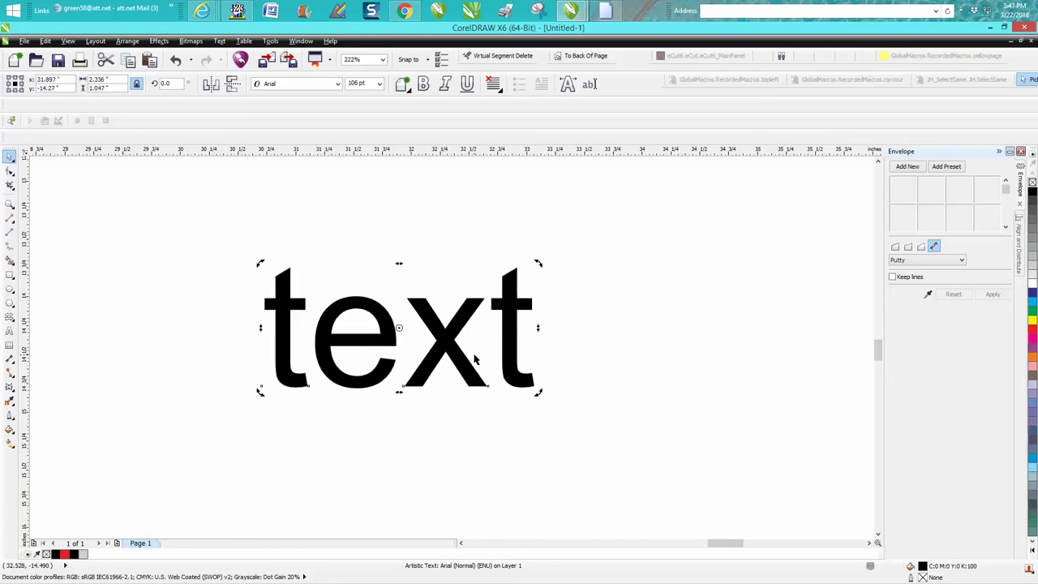
{"action": "key", "text": "ctrl+KP_2"}
{"action": "key", "text": "ctrl+KP_2"}
{"action": "key", "text": "ctrl+KP_2"}
{"action": "key", "text": "ctrl+KP_2"}
{"action": "key", "text": "ctrl+KP_2"}
{"action": "key", "text": "ctrl+KP_2"}
{"action": "key", "text": "ctrl+KP_2"}
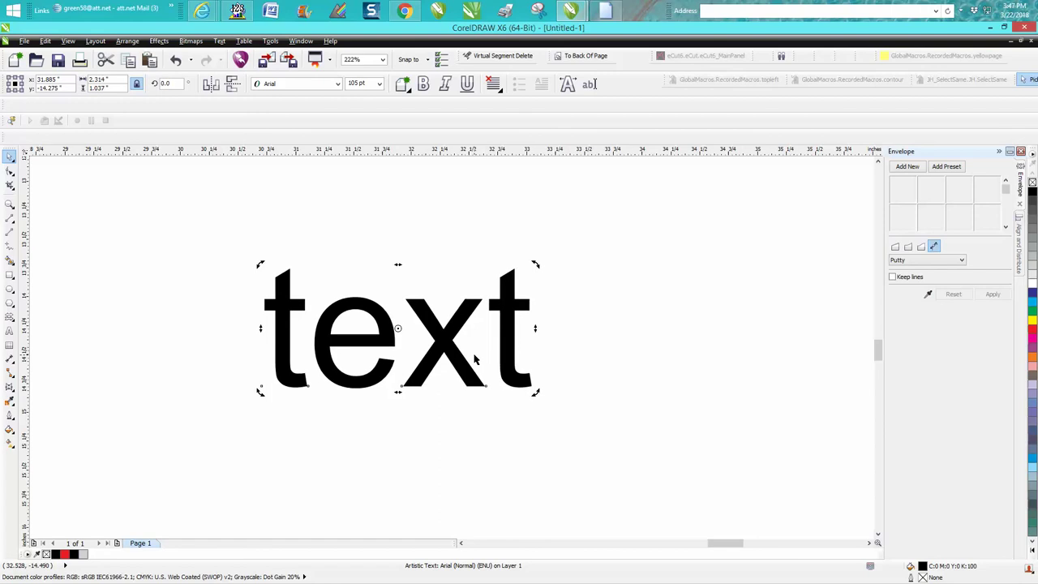
{"action": "key", "text": "ctrl+KP_2"}
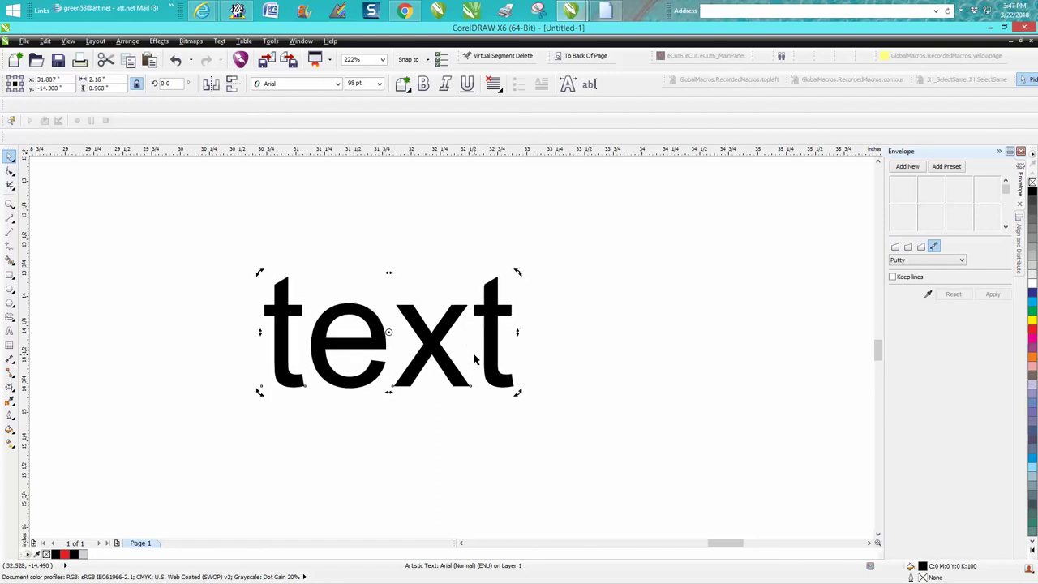
{"action": "key", "text": "ctrl+KP_8"}
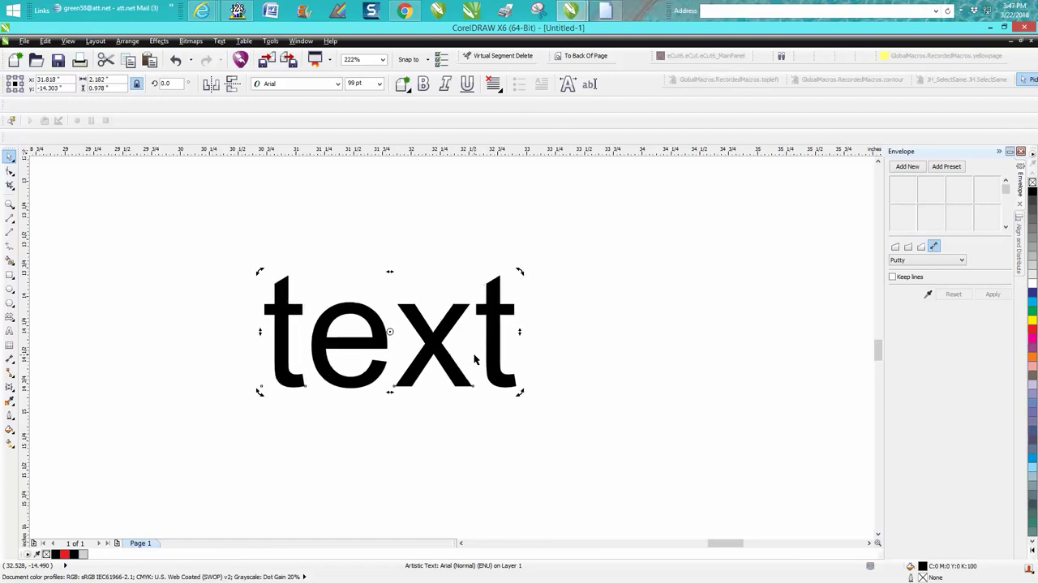
{"action": "key", "text": "ctrl+KP_8"}
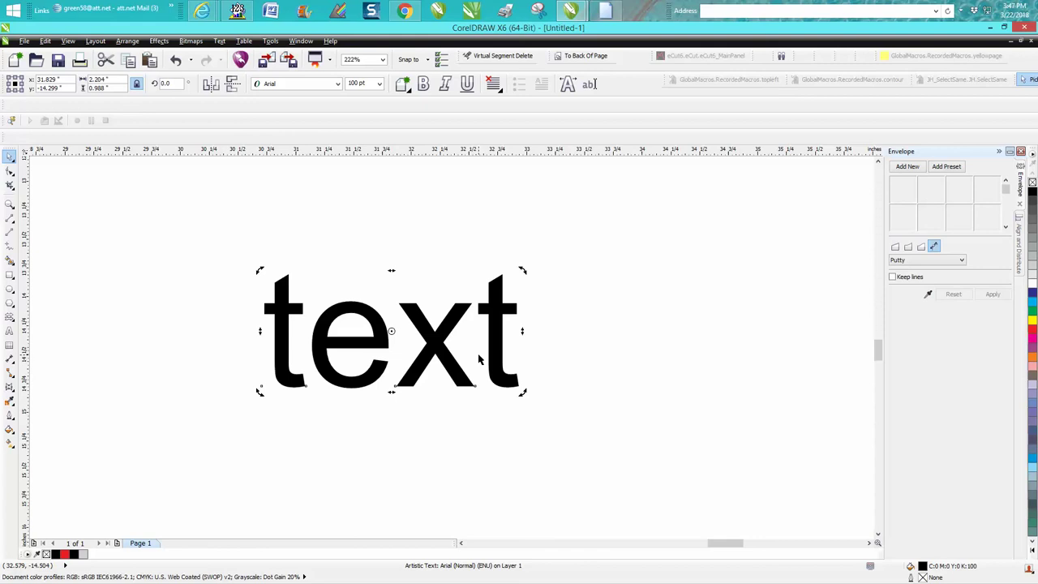
Step: Step the text up to 180 pt, then back down to 69.137 pt
{"action": "key", "text": "ctrl+KP_6"}
{"action": "key", "text": "ctrl+KP_6"}
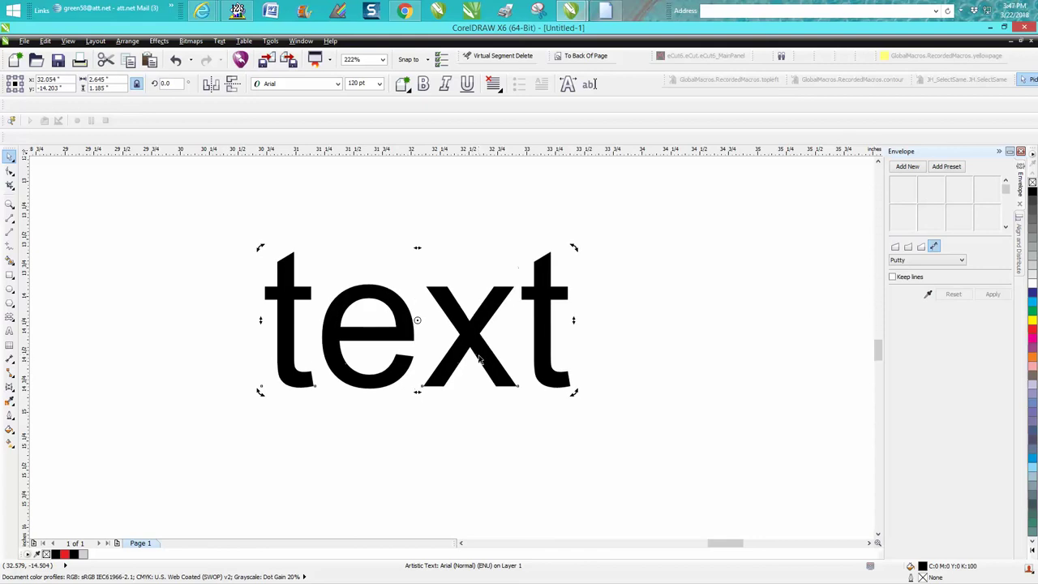
{"action": "key", "text": "ctrl+KP_6"}
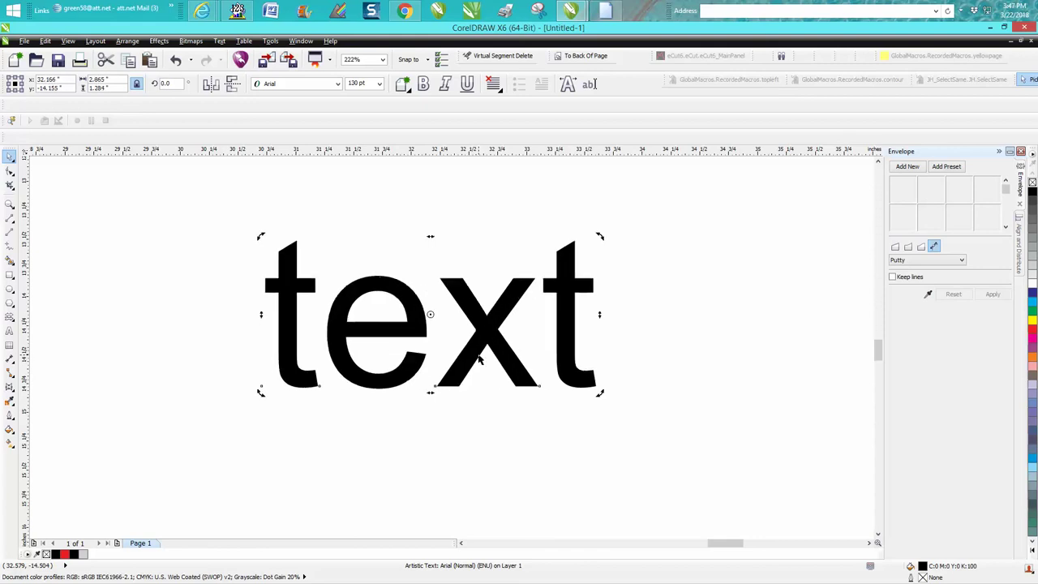
{"action": "key", "text": "ctrl+KP_6"}
{"action": "key", "text": "ctrl+KP_6"}
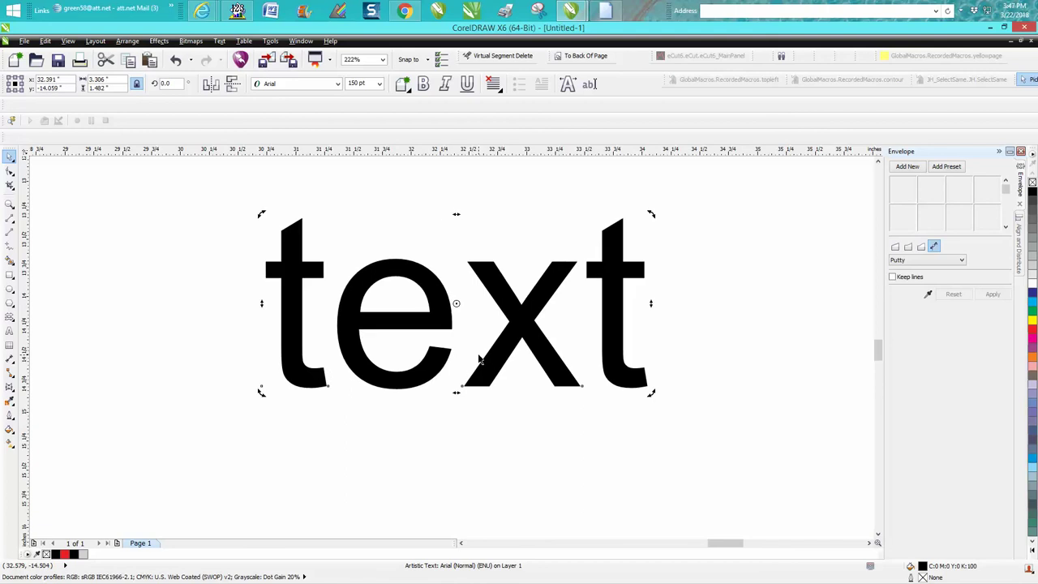
{"action": "key", "text": "ctrl+KP_6"}
{"action": "key", "text": "ctrl+KP_6"}
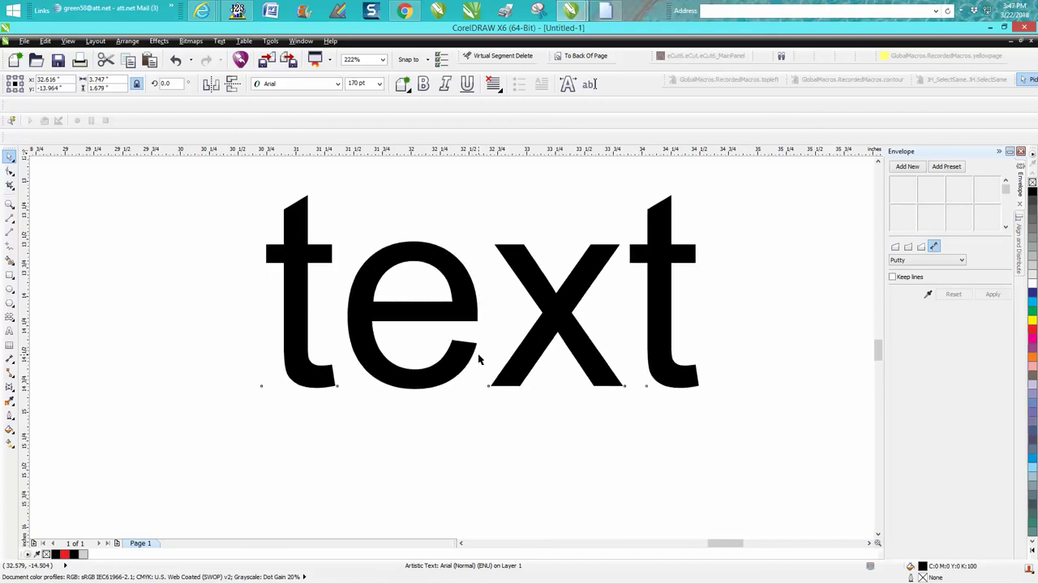
{"action": "key", "text": "ctrl+KP_6"}
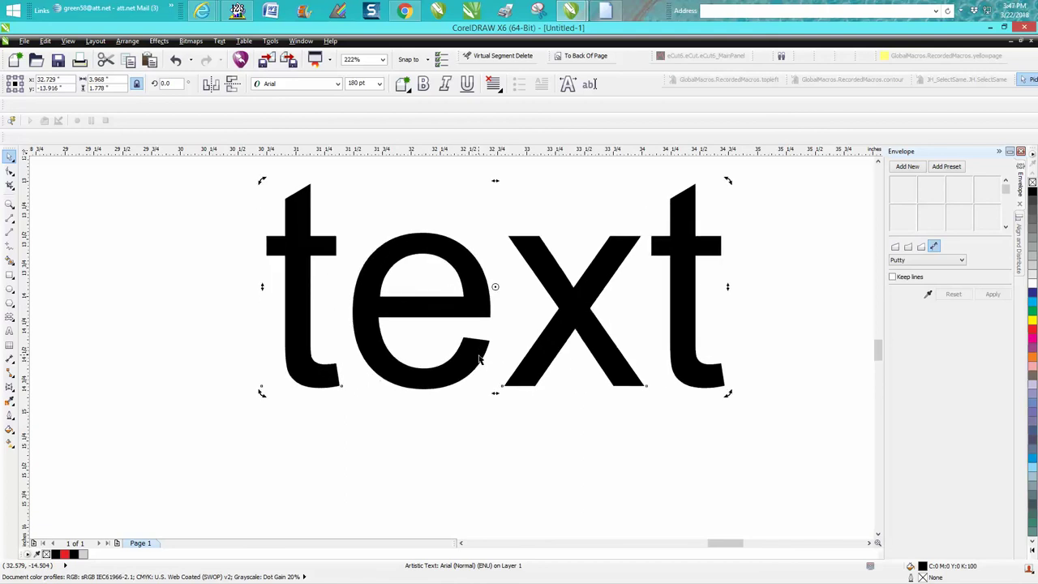
{"action": "key", "text": "ctrl+KP_4"}
{"action": "key", "text": "ctrl+KP_4"}
{"action": "key", "text": "ctrl+KP_4"}
{"action": "key", "text": "ctrl+KP_4"}
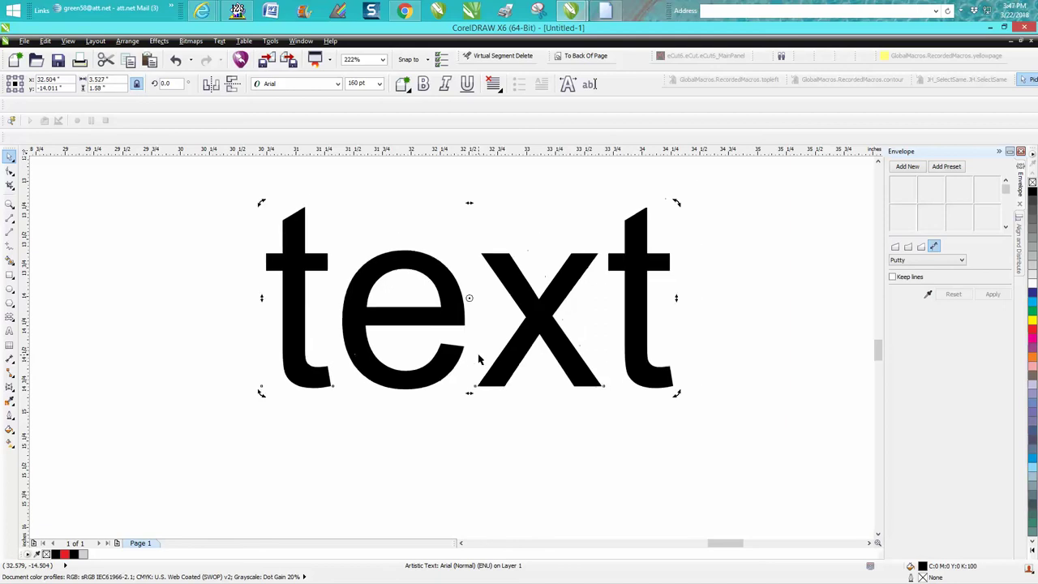
{"action": "key", "text": "ctrl+KP_4"}
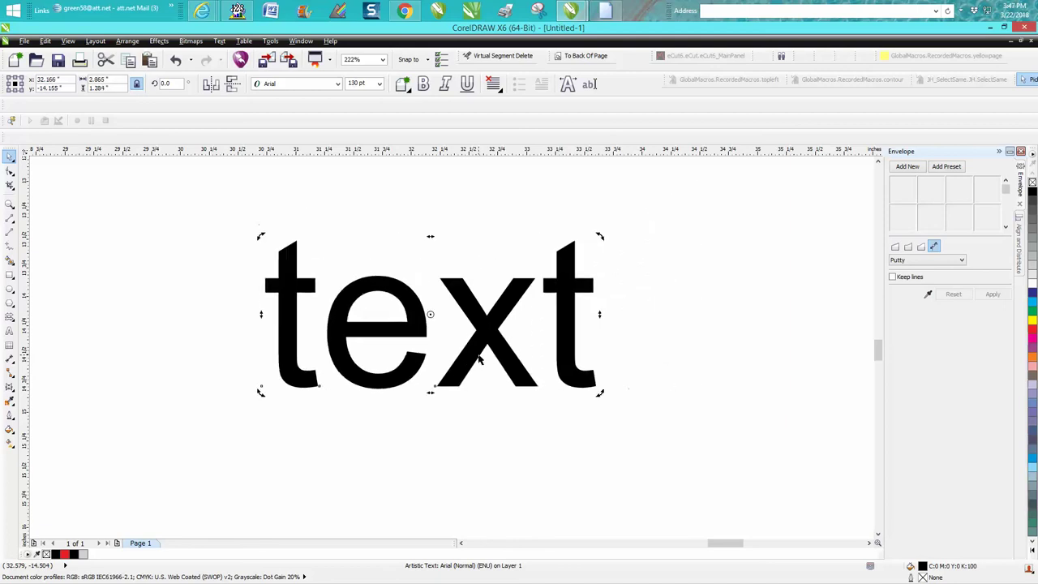
{"action": "key", "text": "ctrl+KP_2"}
{"action": "key", "text": "ctrl+KP_2"}
{"action": "key", "text": "ctrl+KP_2"}
{"action": "key", "text": "ctrl+KP_2"}
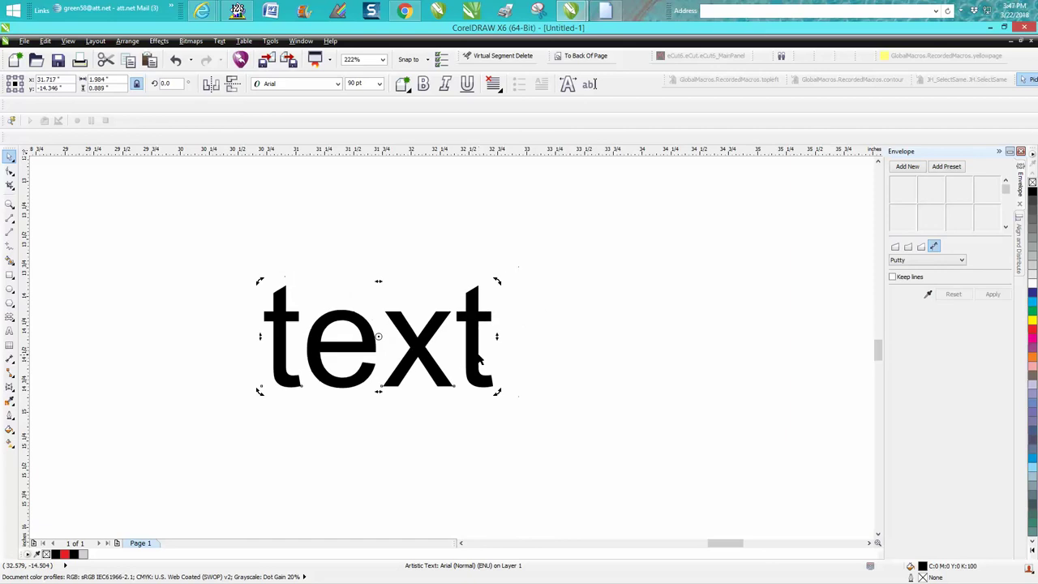
{"action": "key", "text": "ctrl+KP_2"}
{"action": "key", "text": "ctrl+KP_2"}
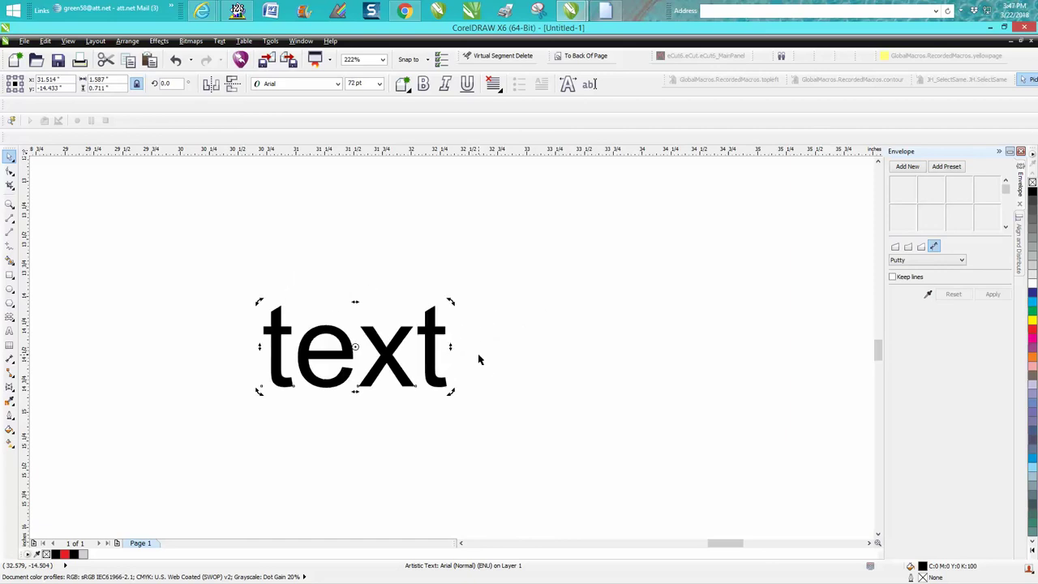
{"action": "key", "text": "ctrl+KP_2"}
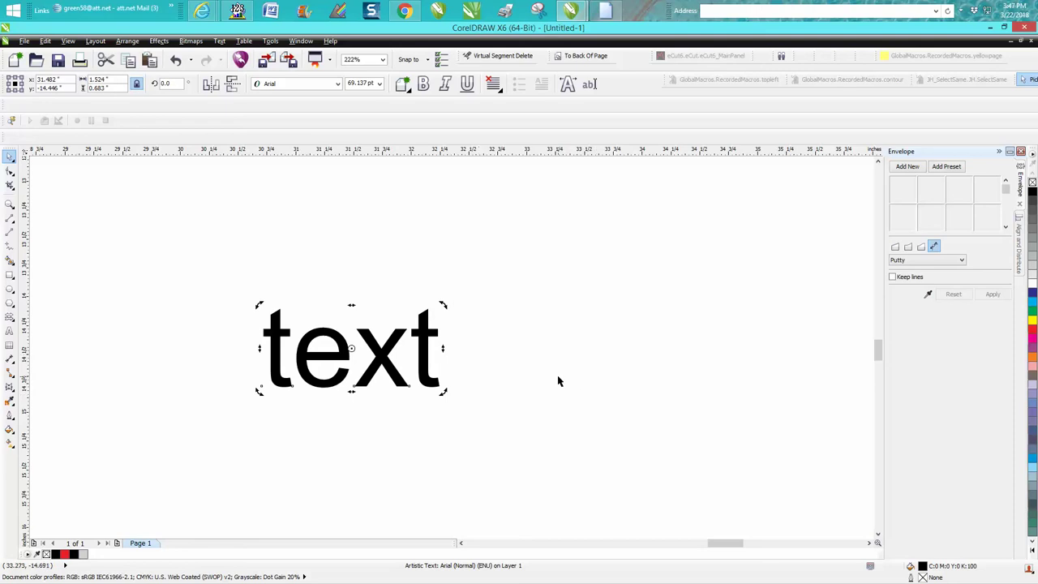
Step: Set the word text to 60 pt from the preset font size list
{"action": "left_click", "coordinate": [378, 84]}
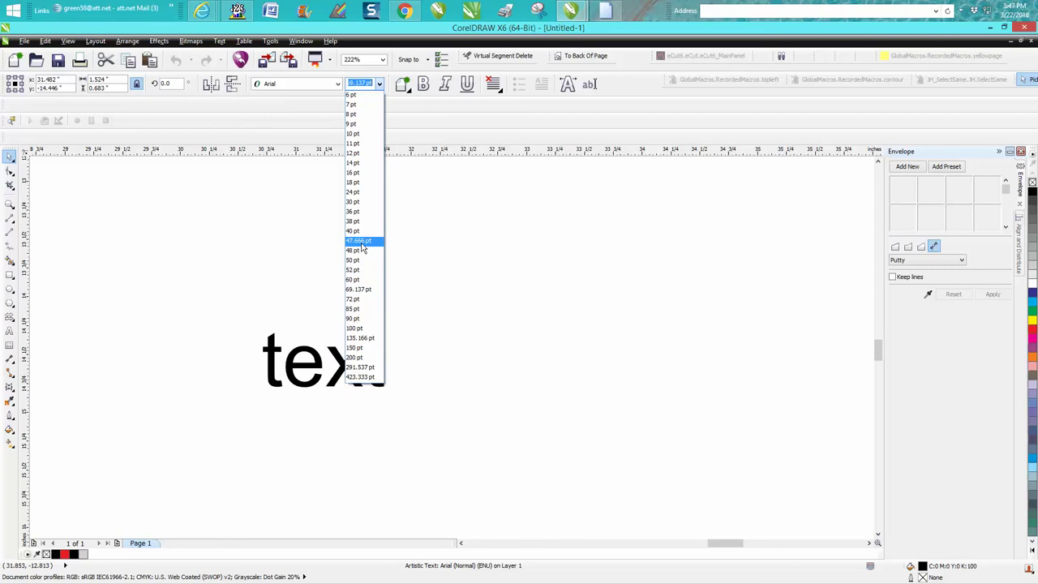
{"action": "left_click", "coordinate": [357, 279]}
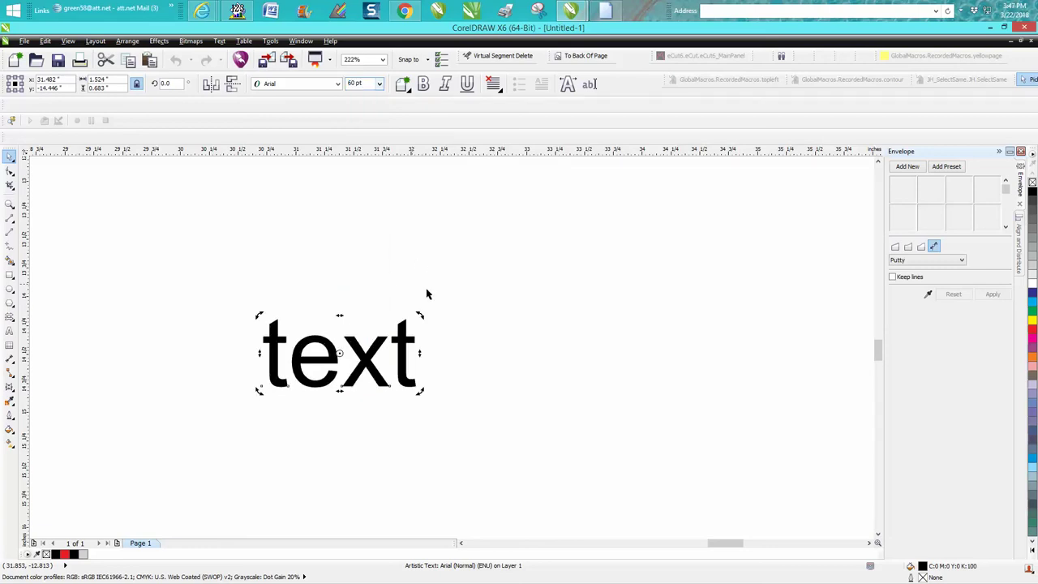
{"action": "left_click", "coordinate": [467, 354]}
{"action": "left_click", "coordinate": [414, 350]}
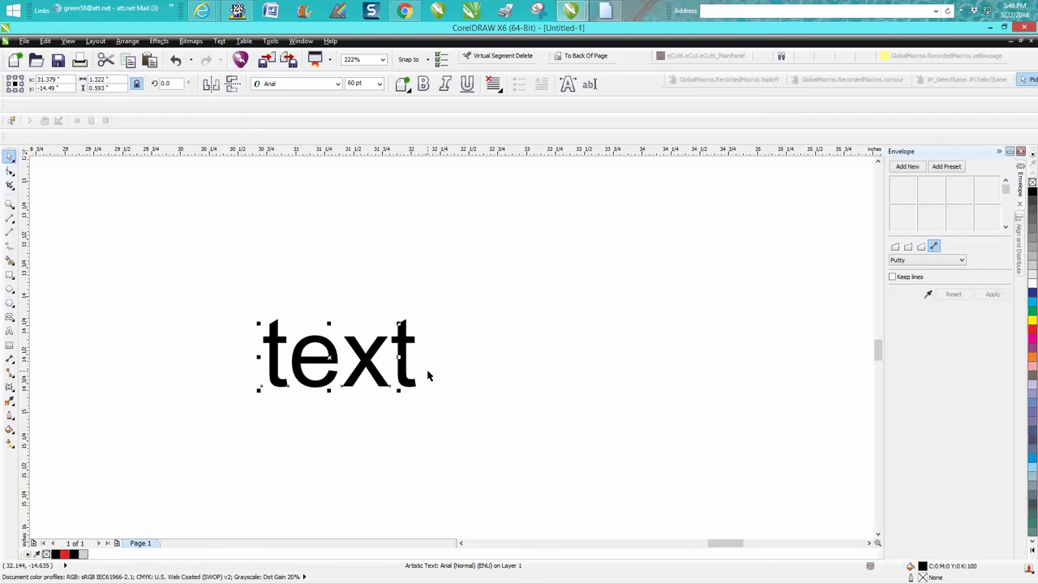
Step: Shrink the text to about 47.666 pt, then grow it back to 63.667 pt in small steps
{"action": "key", "text": "ctrl+KP_2"}
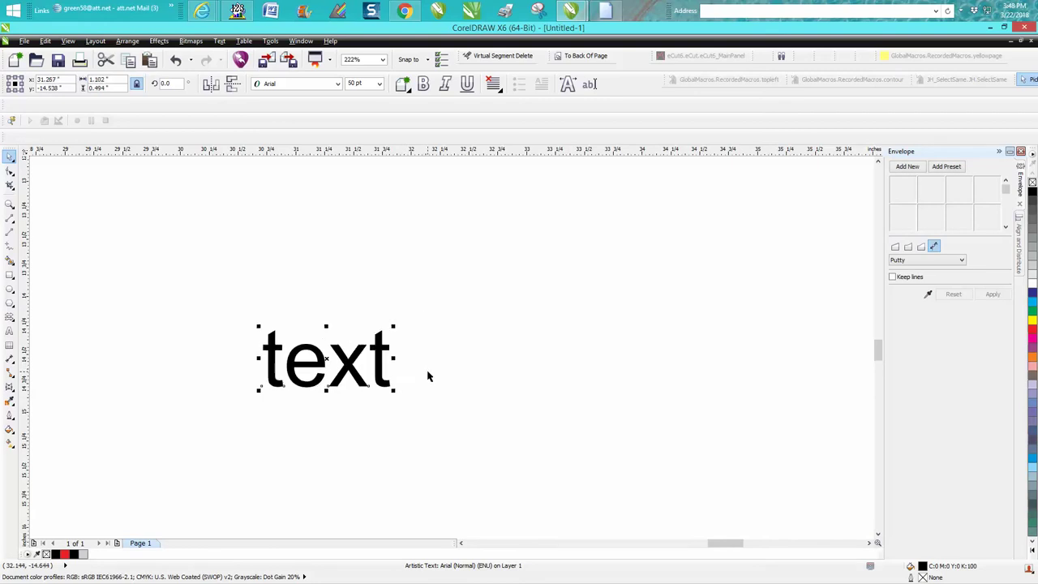
{"action": "key", "text": "ctrl+KP_2"}
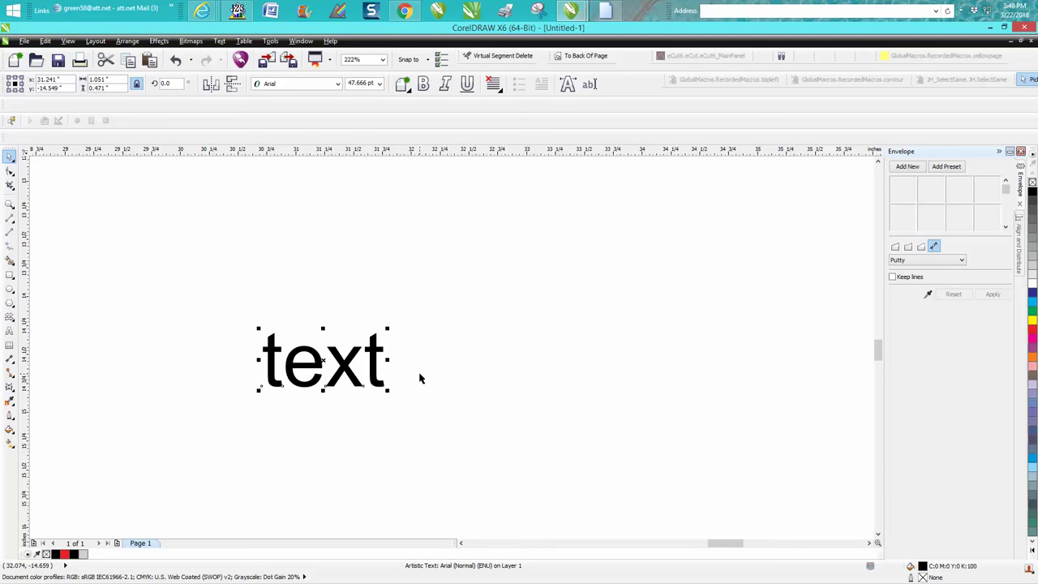
{"action": "key", "text": "ctrl+shift+period"}
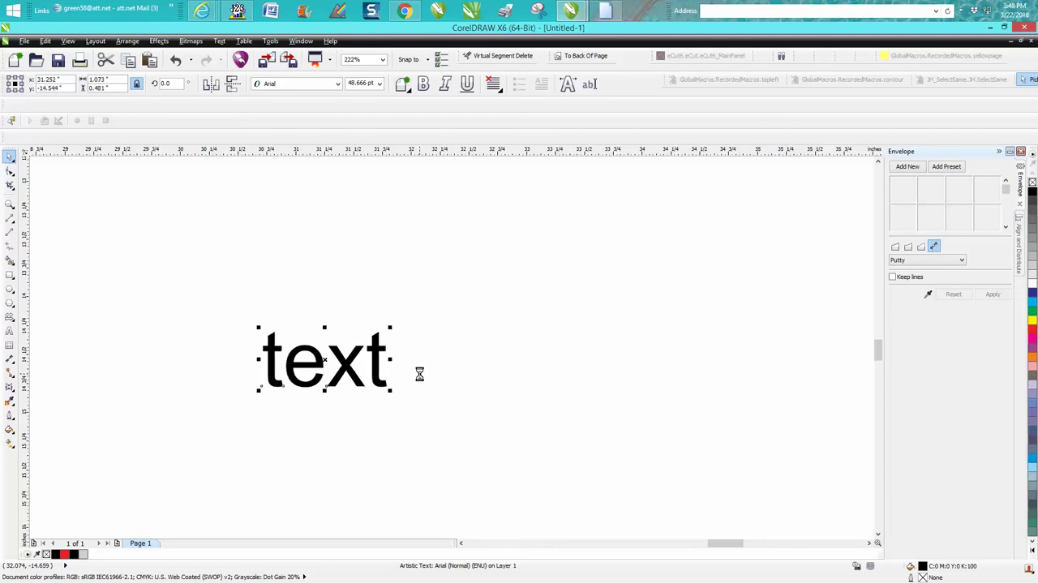
{"action": "key", "text": "ctrl+KP_8"}
{"action": "key", "text": "ctrl+KP_8"}
{"action": "key", "text": "ctrl+KP_8"}
{"action": "key", "text": "ctrl+KP_8"}
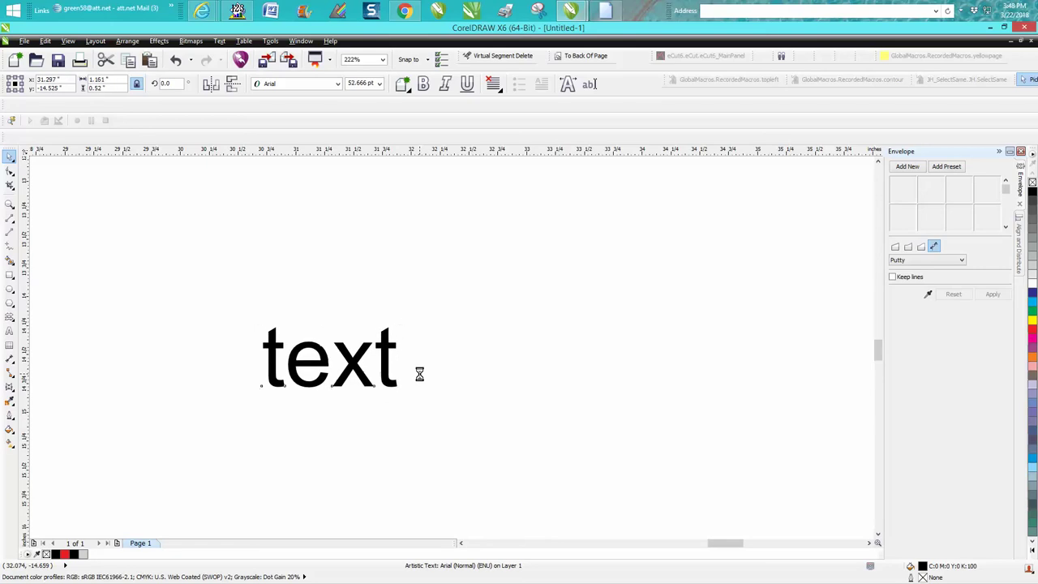
{"action": "key", "text": "ctrl+KP_8"}
{"action": "key", "text": "ctrl+KP_8"}
{"action": "key", "text": "ctrl+KP_8"}
{"action": "key", "text": "ctrl+KP_8"}
{"action": "key", "text": "ctrl+KP_8"}
{"action": "key", "text": "ctrl+KP_8"}
{"action": "key", "text": "ctrl+KP_8"}
{"action": "key", "text": "ctrl+KP_8"}
{"action": "key", "text": "ctrl+KP_8"}
{"action": "key", "text": "ctrl+KP_8"}
{"action": "key", "text": "ctrl+KP_8"}
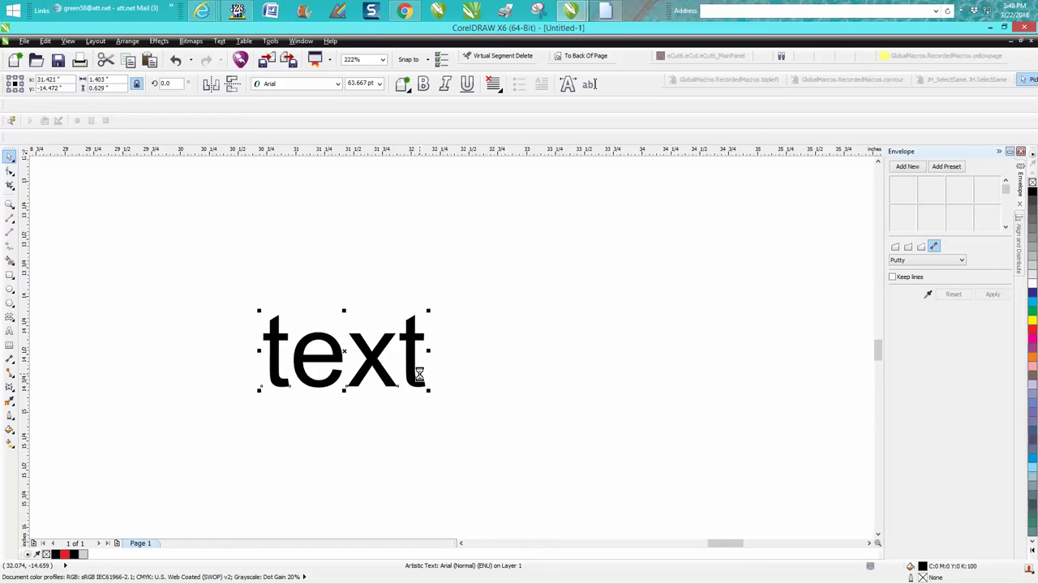
{"action": "key", "text": "ctrl+KP_8"}
{"action": "key", "text": "ctrl+KP_8"}
Step: Zoom out, then frame the WHEW lines, key graphics and the word text
{"action": "scroll", "coordinate": [470, 378], "scroll_direction": "down", "scroll_amount": 2}
{"action": "scroll", "coordinate": [321, 392], "scroll_direction": "down", "scroll_amount": 2}
{"action": "scroll", "coordinate": [321, 392], "scroll_direction": "down", "scroll_amount": 2}
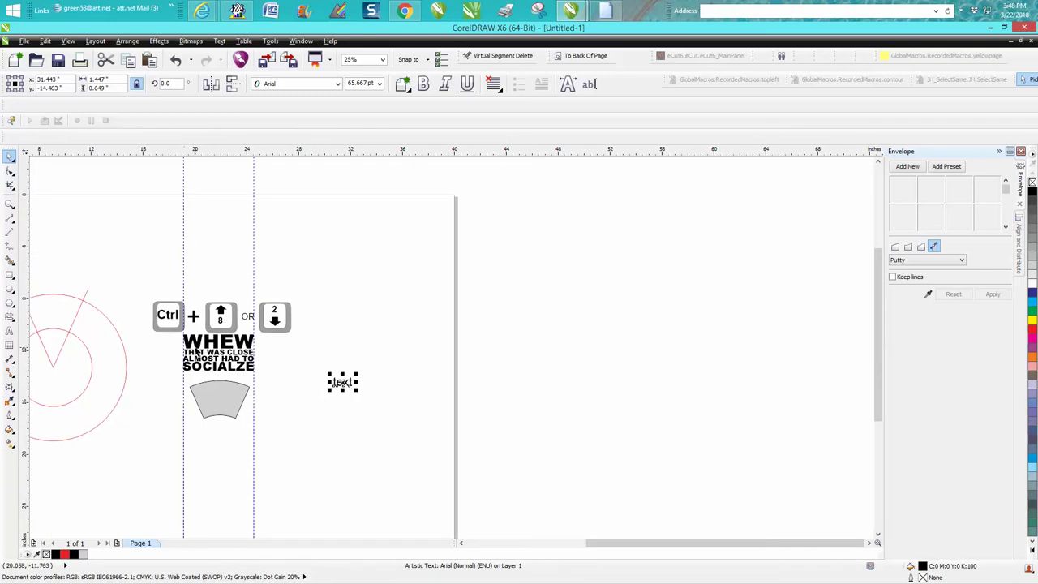
{"action": "scroll", "coordinate": [202, 355], "scroll_direction": "down", "scroll_amount": 1}
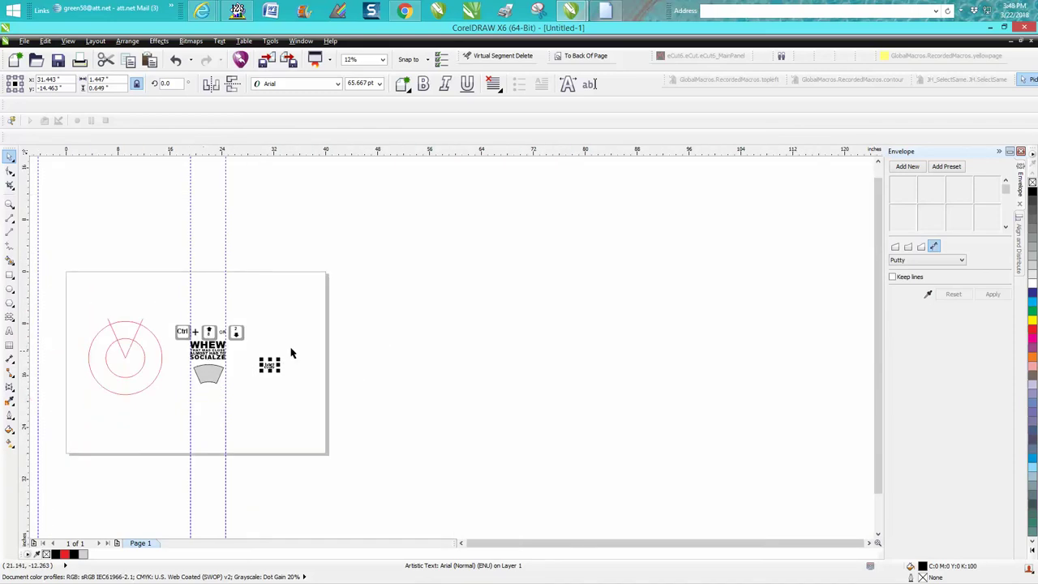
{"action": "left_click", "coordinate": [9, 204]}
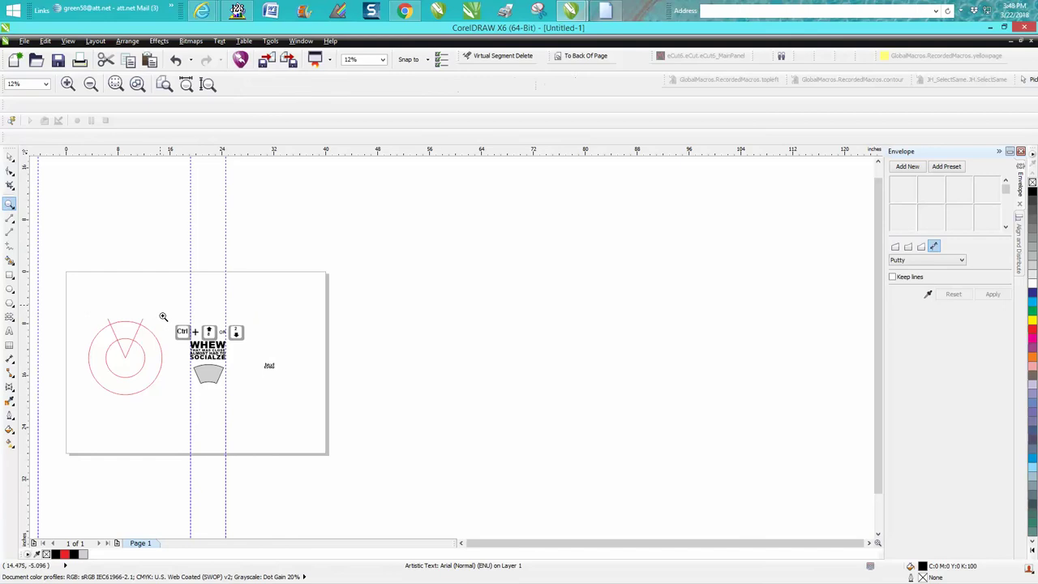
{"action": "left_click_drag", "start_coordinate": [159, 305], "coordinate": [311, 410]}
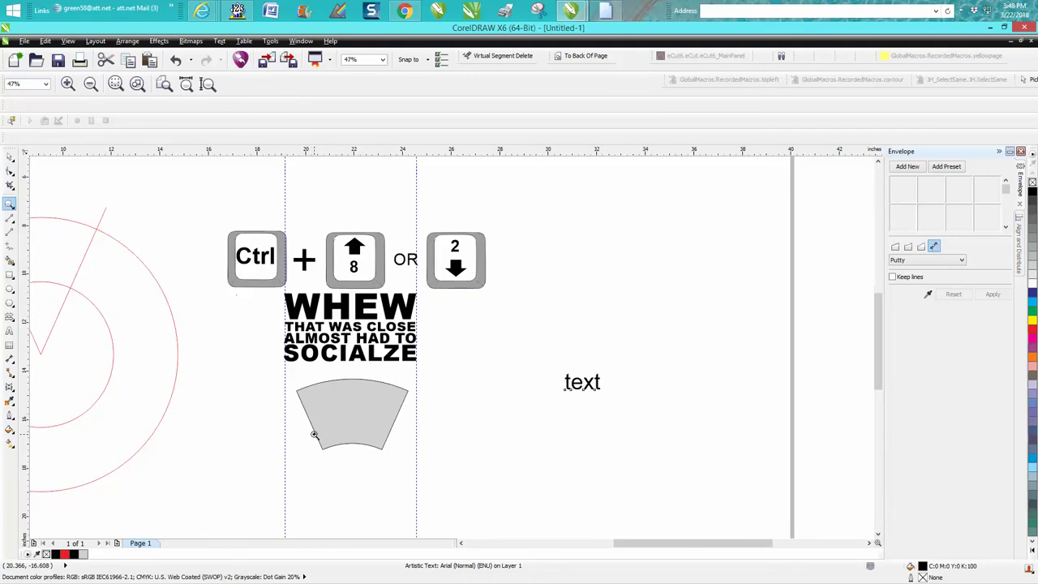